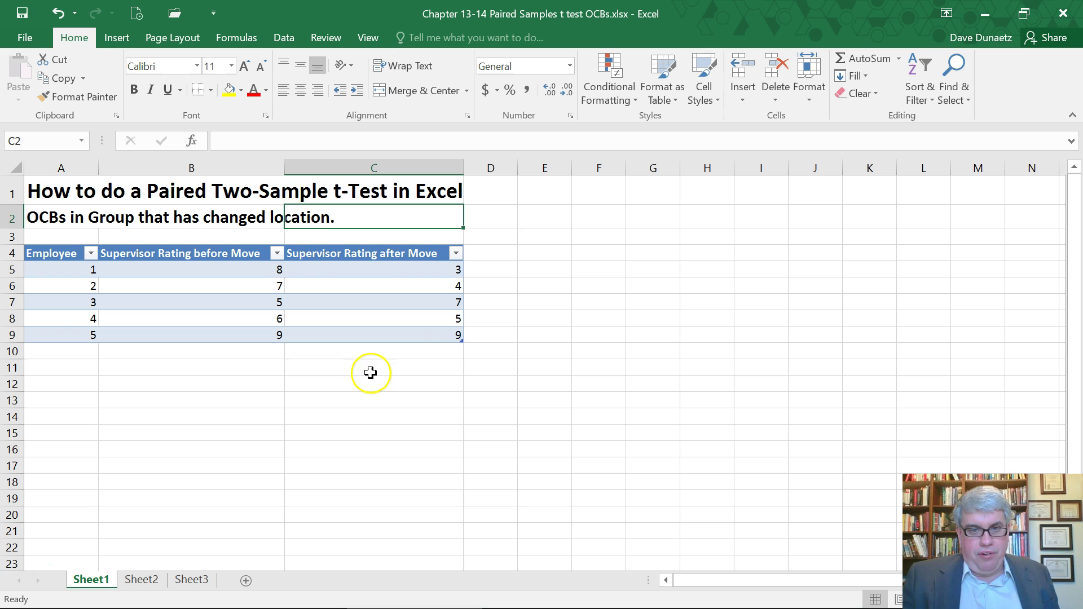
Type 'Hypothesis: OCBs have gone down since the move (1 tail hypothesis).' into cell E3, fixing the typo.
{"action": "left_click", "coordinate": [551, 236]}
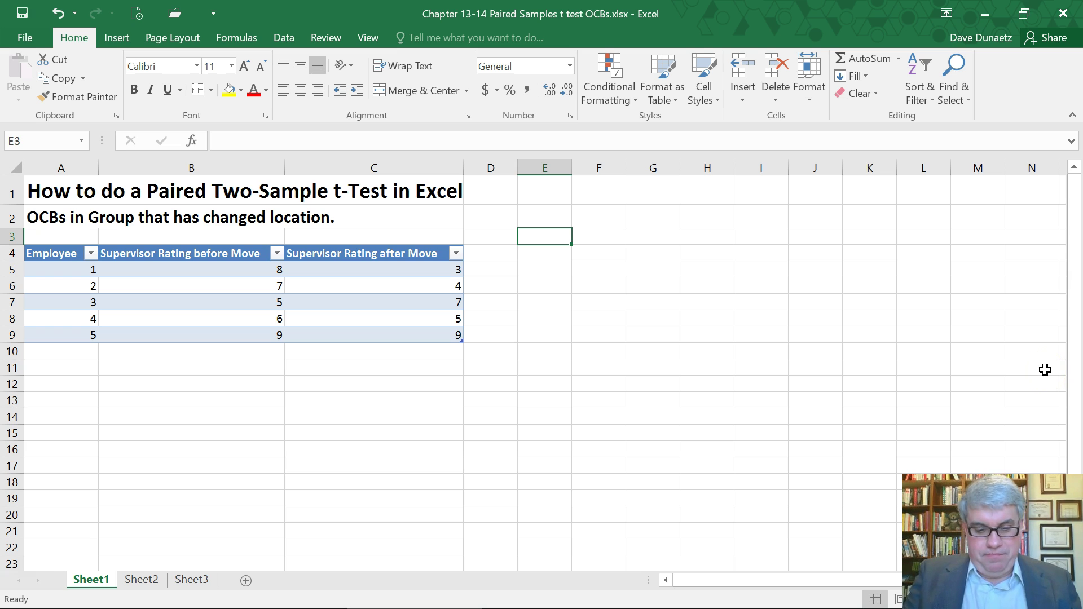
{"action": "type", "text": "Hypothesis"}
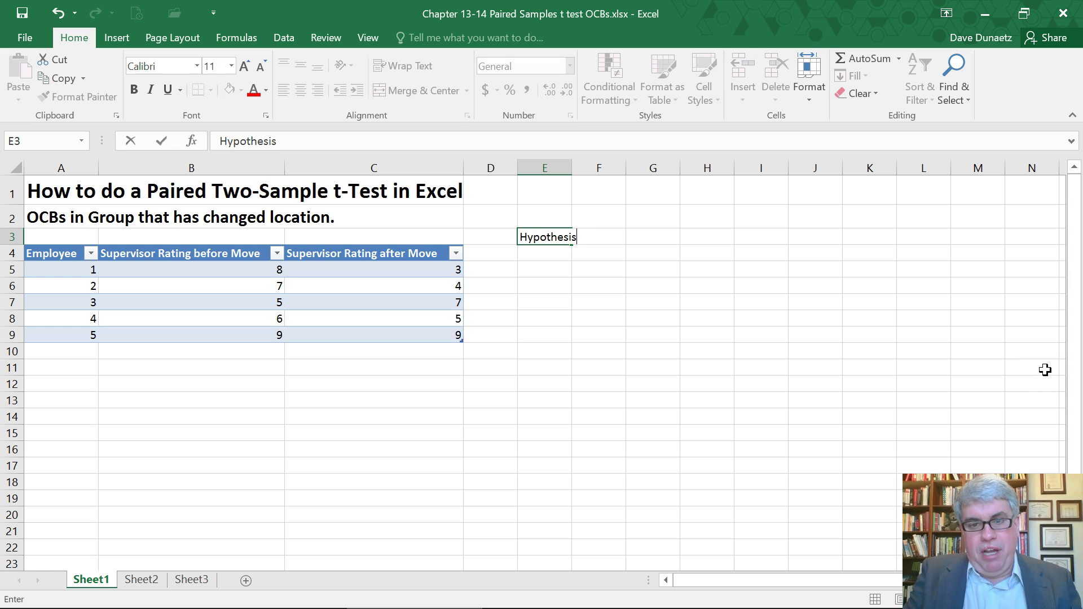
{"action": "type", "text": ": OC"}
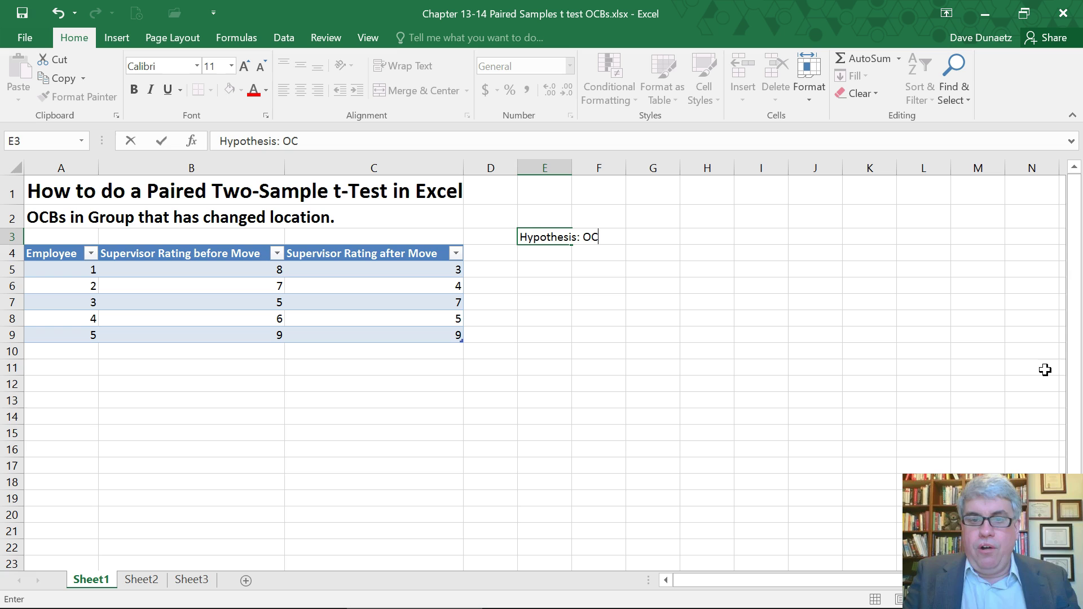
{"action": "type", "text": "Bs have"}
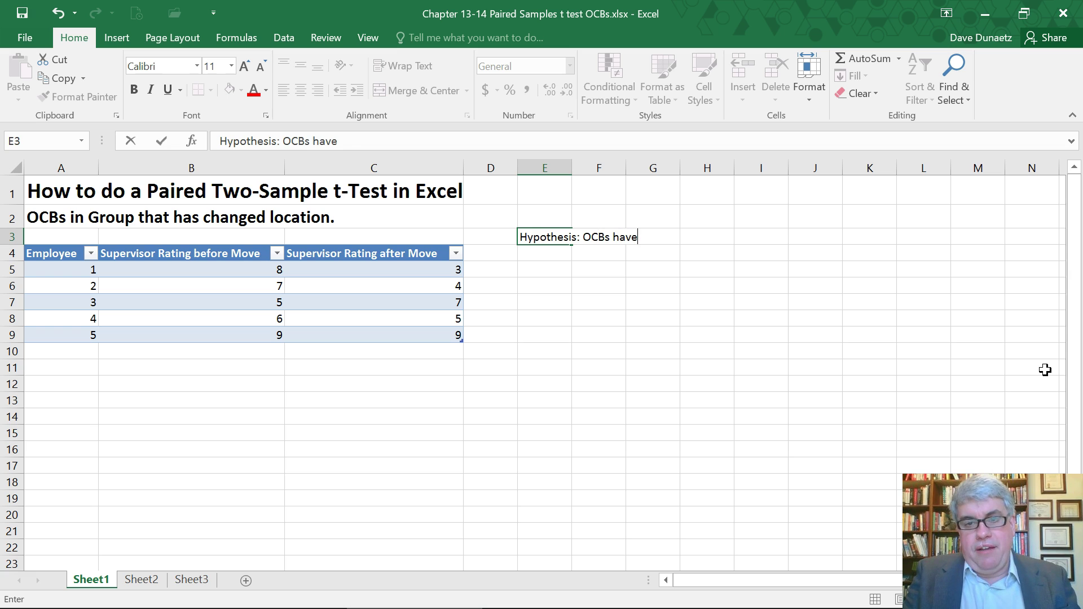
{"action": "type", "text": " gone down"}
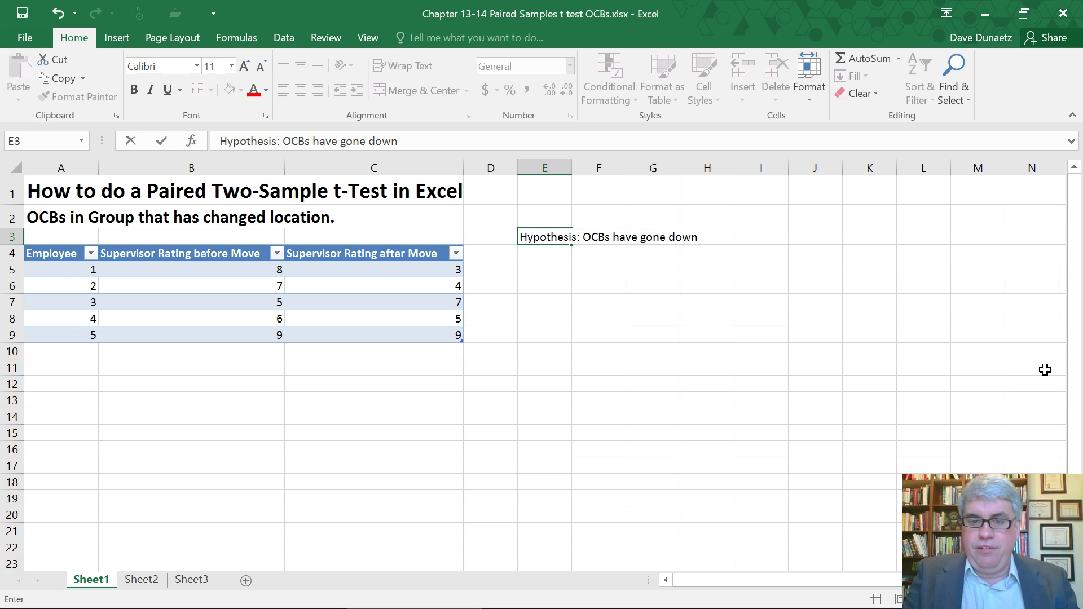
{"action": "type", "text": " since the move (1"}
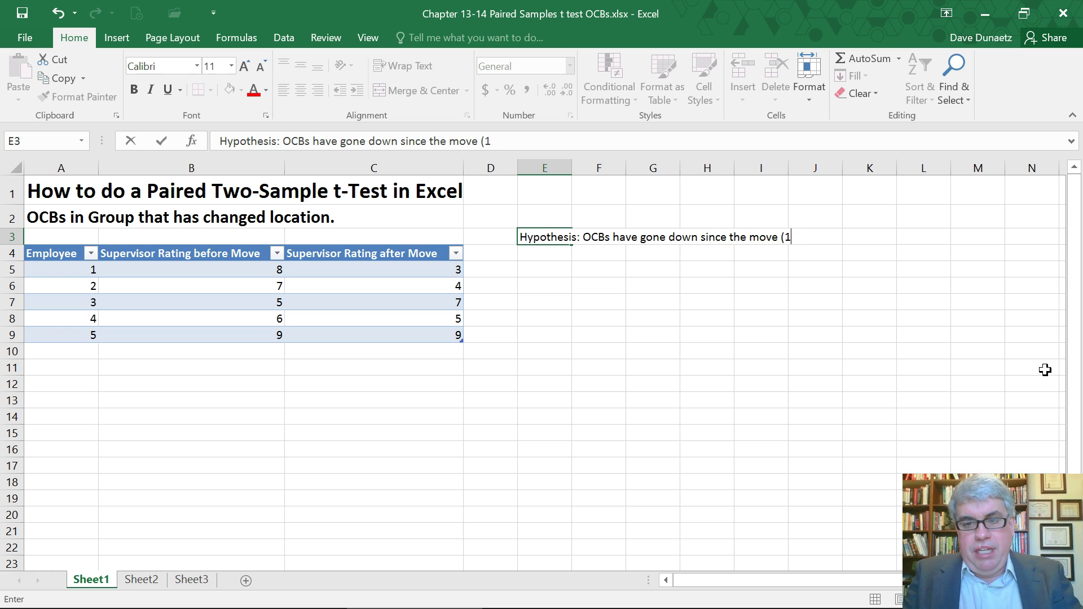
{"action": "type", "text": " tail"}
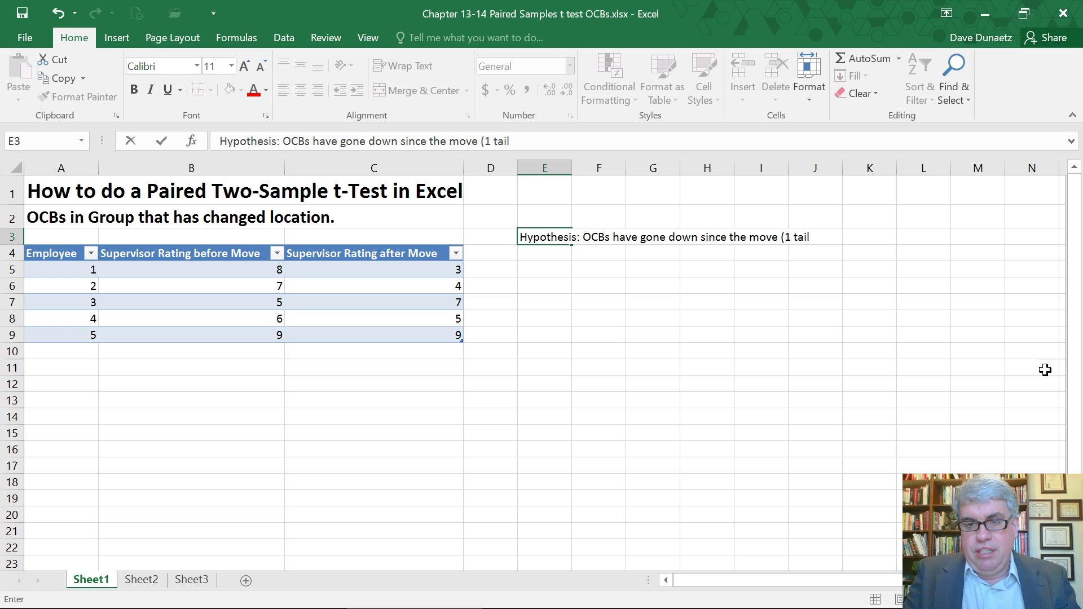
{"action": "type", "text": " hypoteh"}
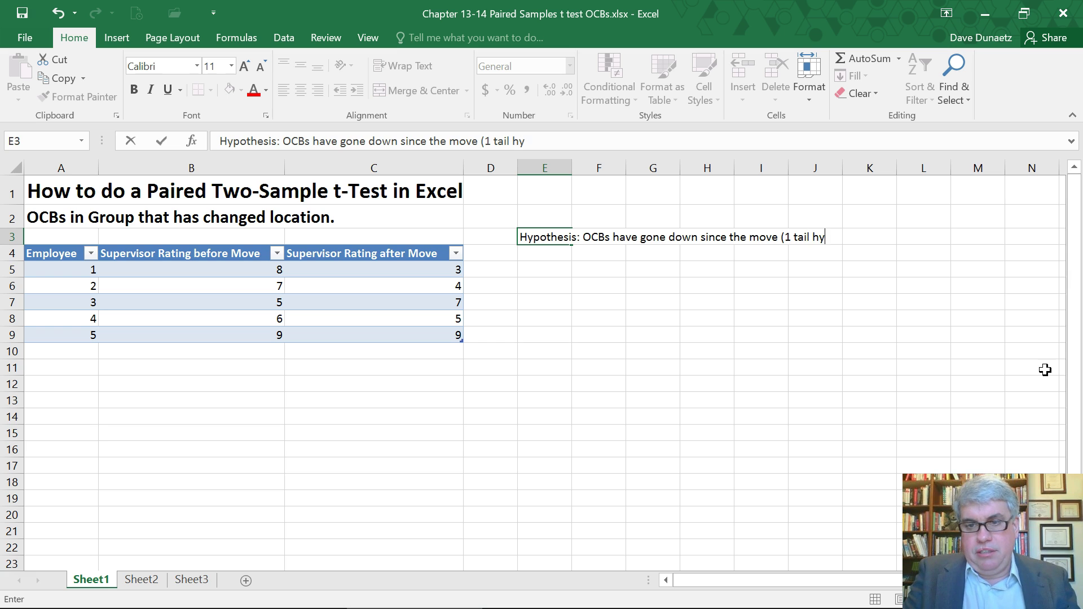
{"action": "key", "text": "BackSpace"}
{"action": "key", "text": "BackSpace"}
{"action": "type", "text": "hesis)."}
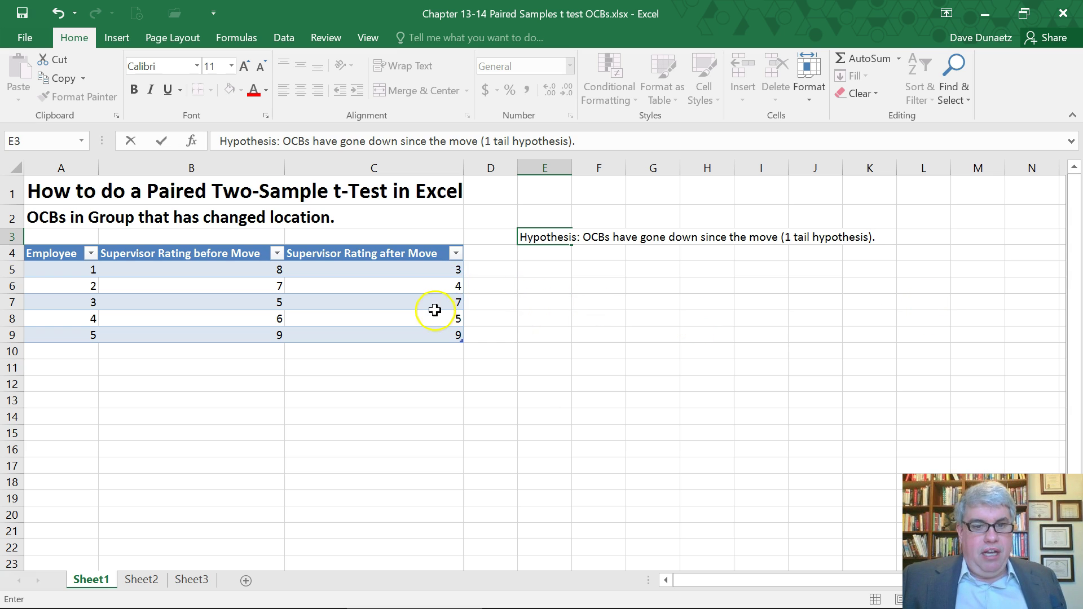
Commit the note, then pick t-Test: Paired Two Sample for Means in Data Analysis.
{"action": "left_click", "coordinate": [551, 289]}
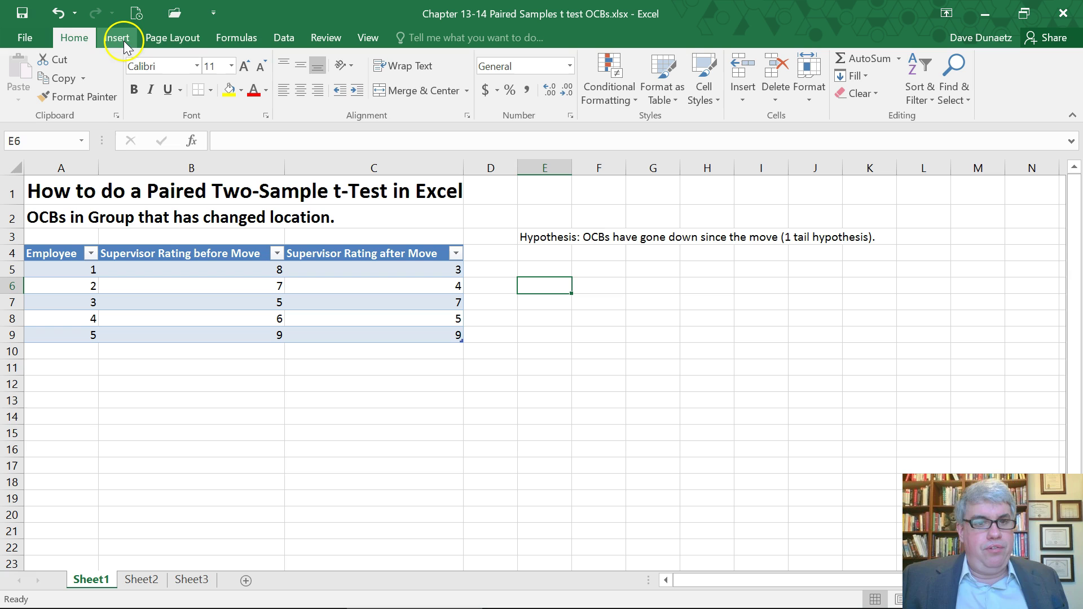
{"action": "left_click", "coordinate": [282, 40]}
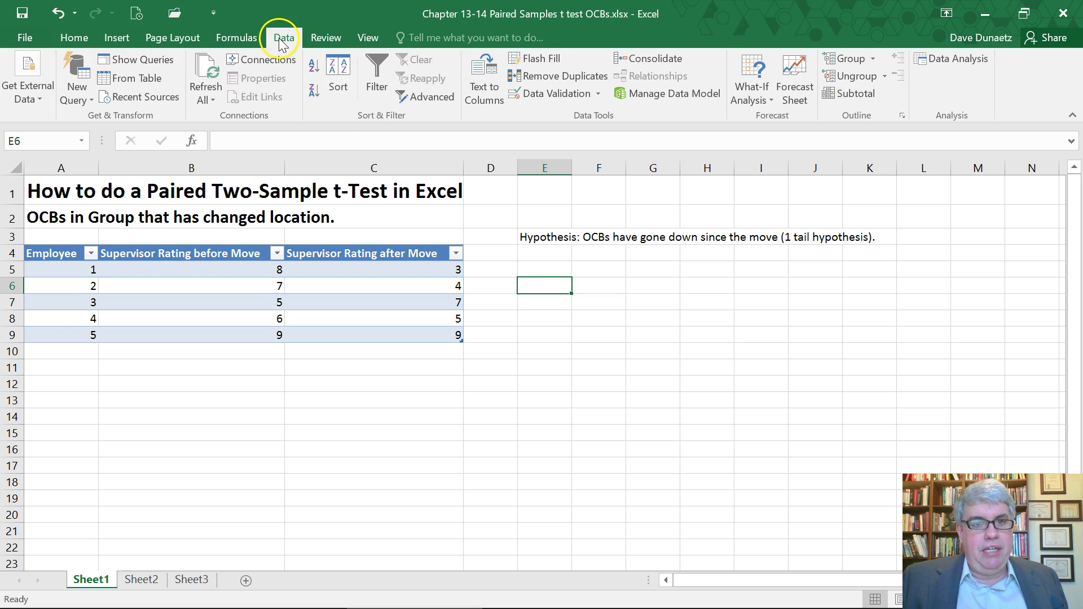
{"action": "left_click", "coordinate": [954, 63]}
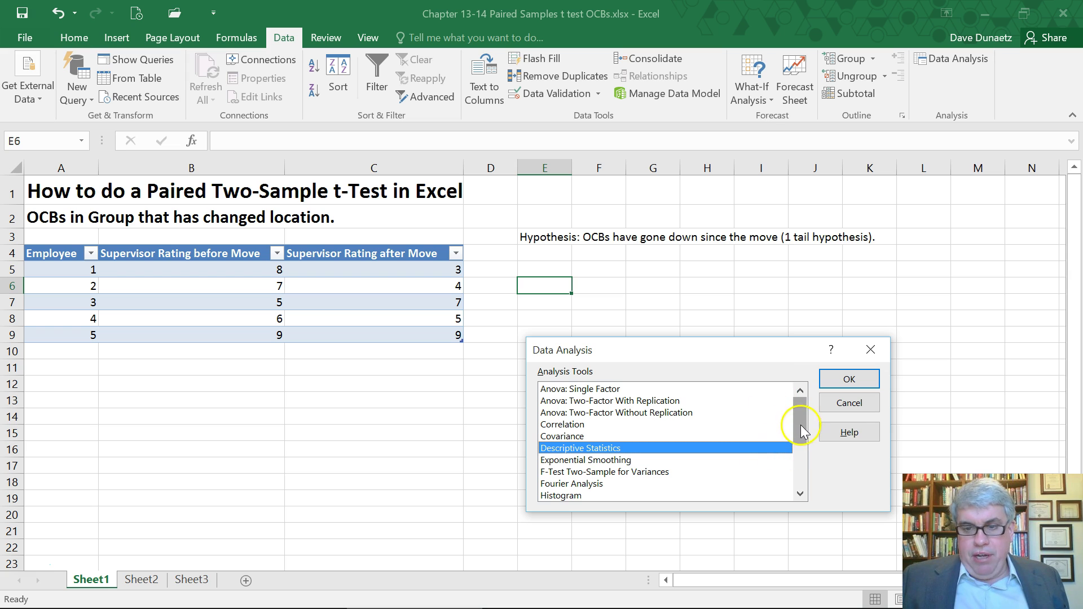
{"action": "left_click_drag", "start_coordinate": [800, 424], "coordinate": [799, 464]}
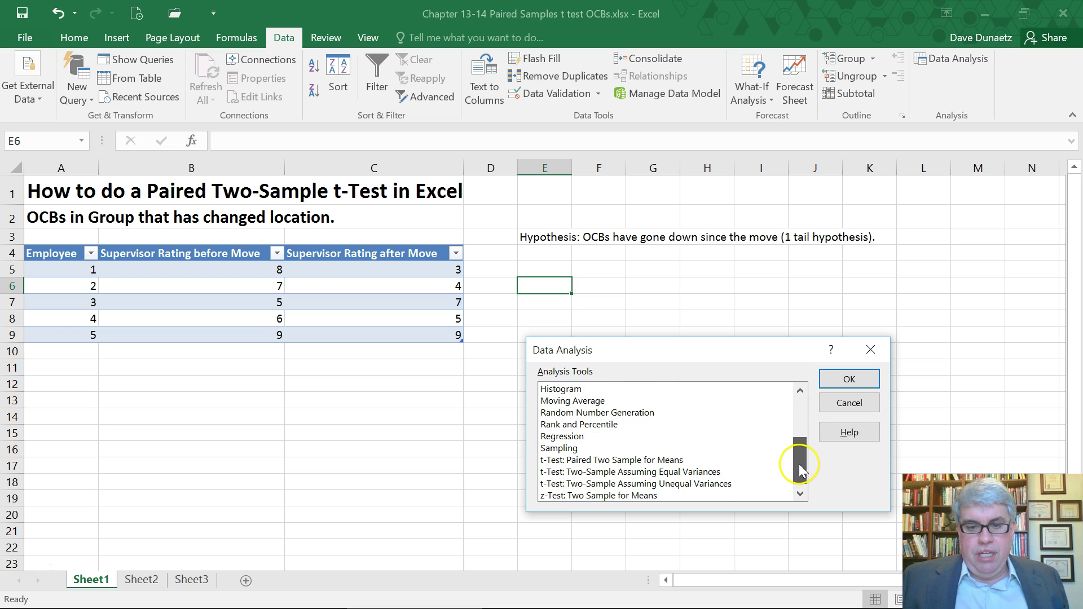
{"action": "left_click_drag", "start_coordinate": [699, 444], "coordinate": [612, 467]}
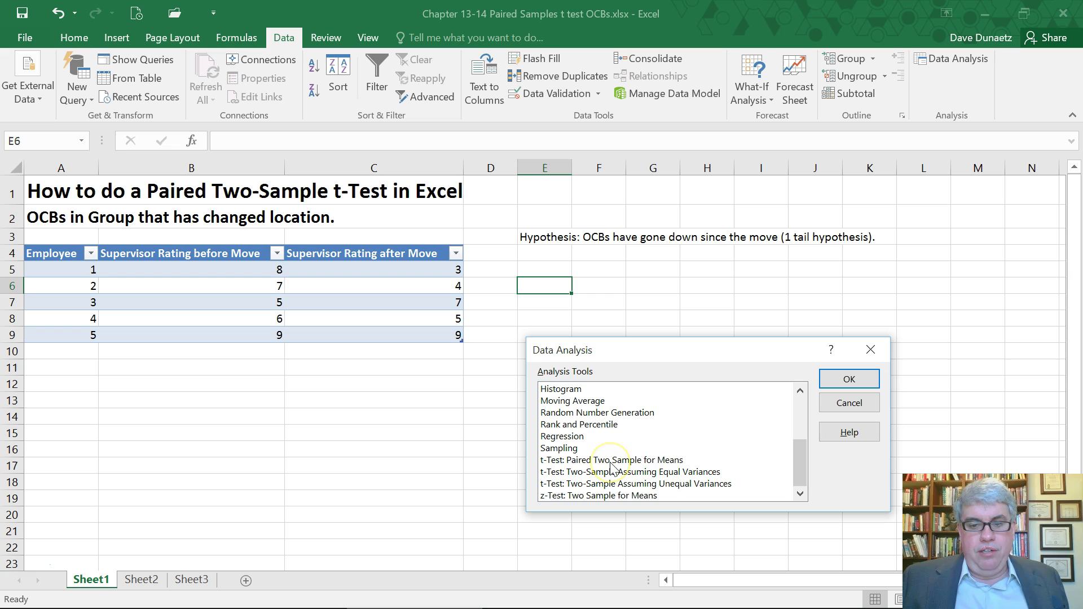
{"action": "left_click", "coordinate": [610, 461]}
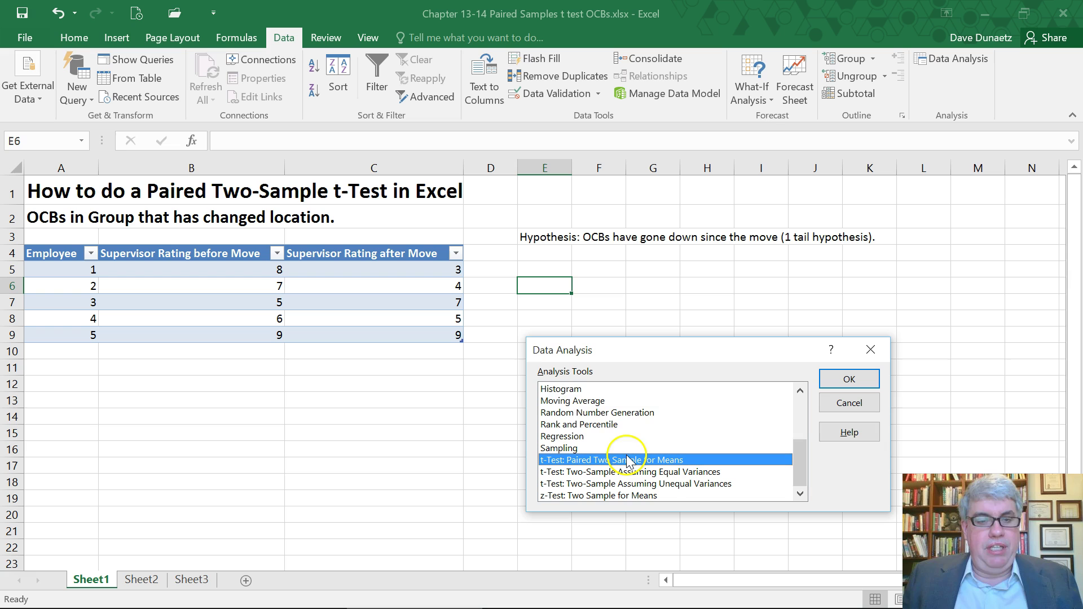
Set the t-test Variable 1 range to B4:B9 and Variable 2 range to C4:C9.
{"action": "left_click", "coordinate": [848, 382]}
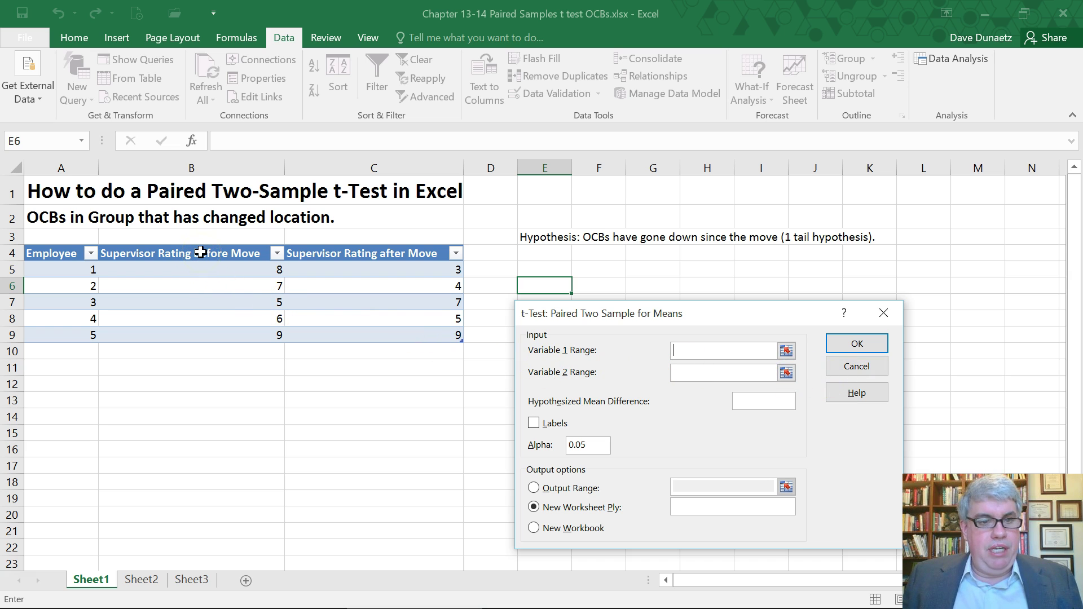
{"action": "left_click", "coordinate": [201, 252]}
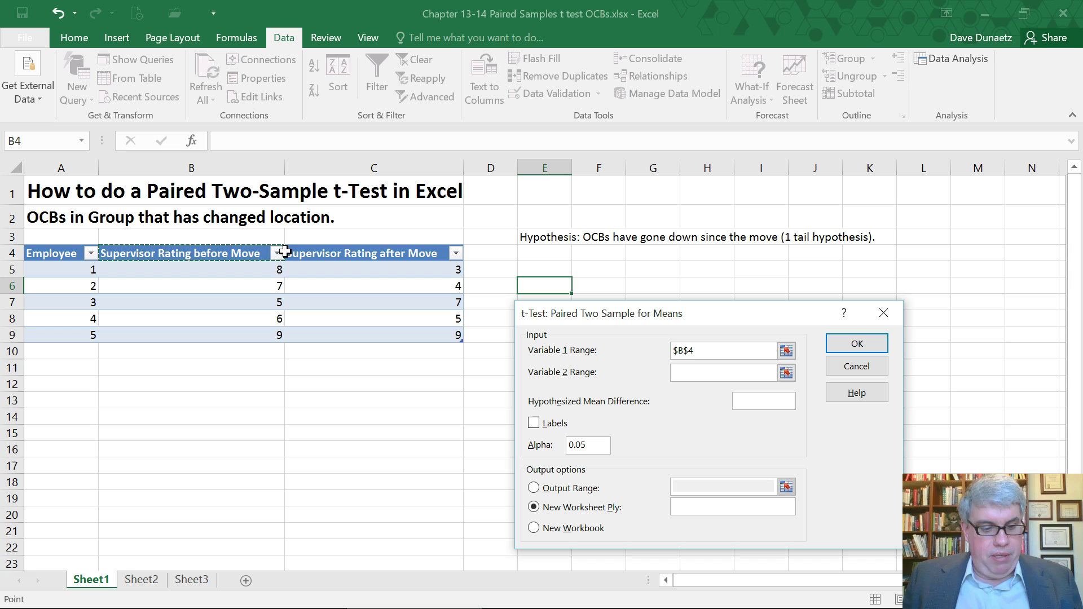
{"action": "key", "text": "shift+Down"}
{"action": "key", "text": "shift+Down"}
{"action": "key", "text": "shift+Down"}
{"action": "key", "text": "shift+Down"}
{"action": "key", "text": "shift+Down"}
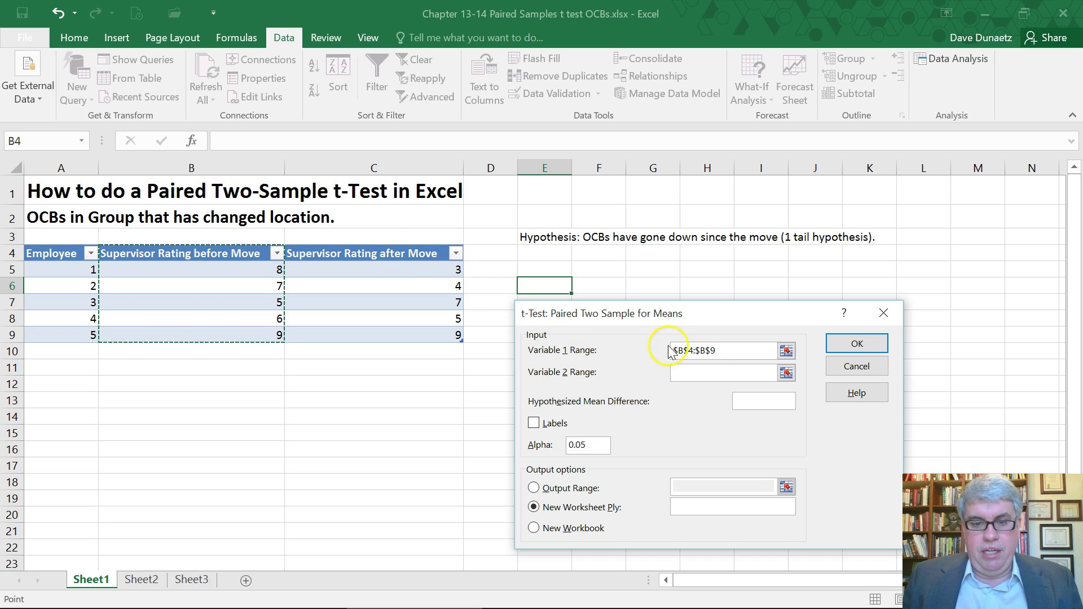
{"action": "left_click", "coordinate": [698, 370]}
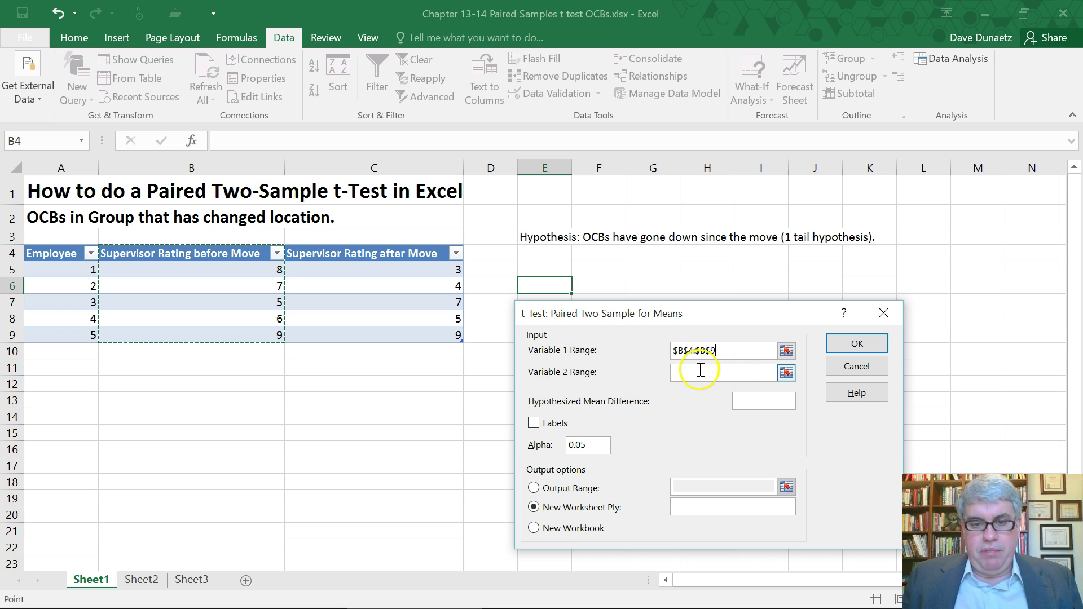
{"action": "left_click", "coordinate": [366, 254]}
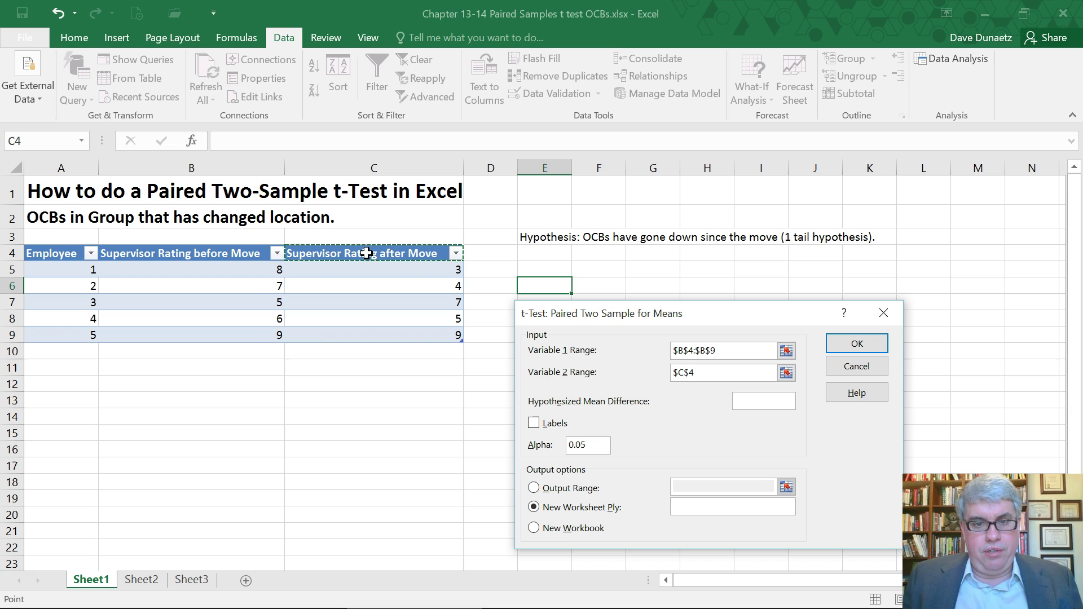
{"action": "key", "text": "shift+Down"}
{"action": "key", "text": "shift+Down"}
{"action": "key", "text": "shift+Down"}
{"action": "key", "text": "shift+Down"}
{"action": "key", "text": "shift+Down"}
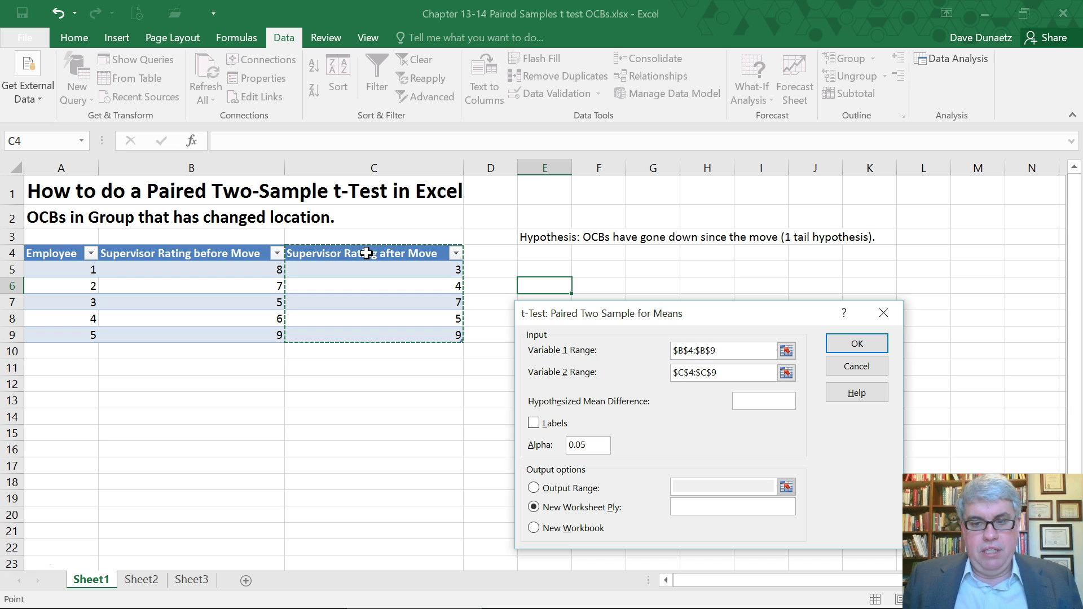
Use hypothesized mean difference 0, tick Labels, output to E5, and run the test.
{"action": "left_click", "coordinate": [763, 404]}
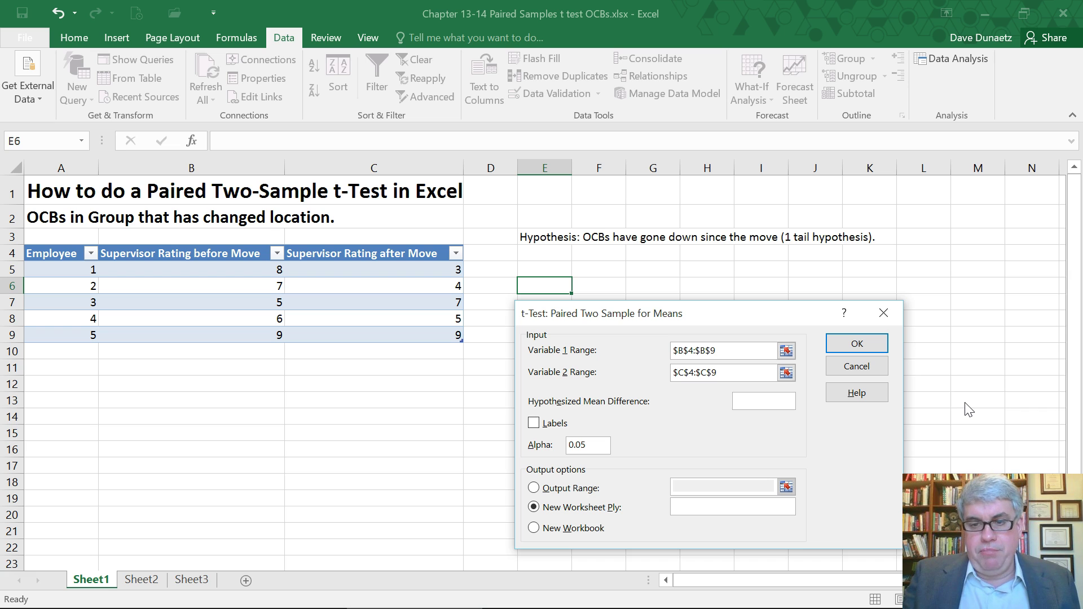
{"action": "type", "text": "0"}
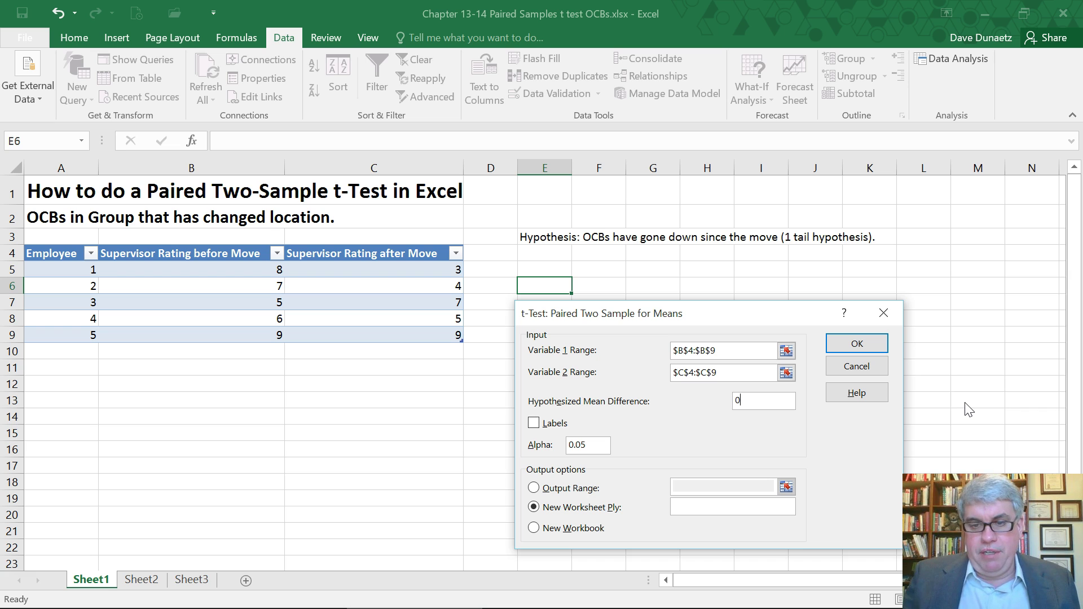
{"action": "left_click", "coordinate": [547, 424]}
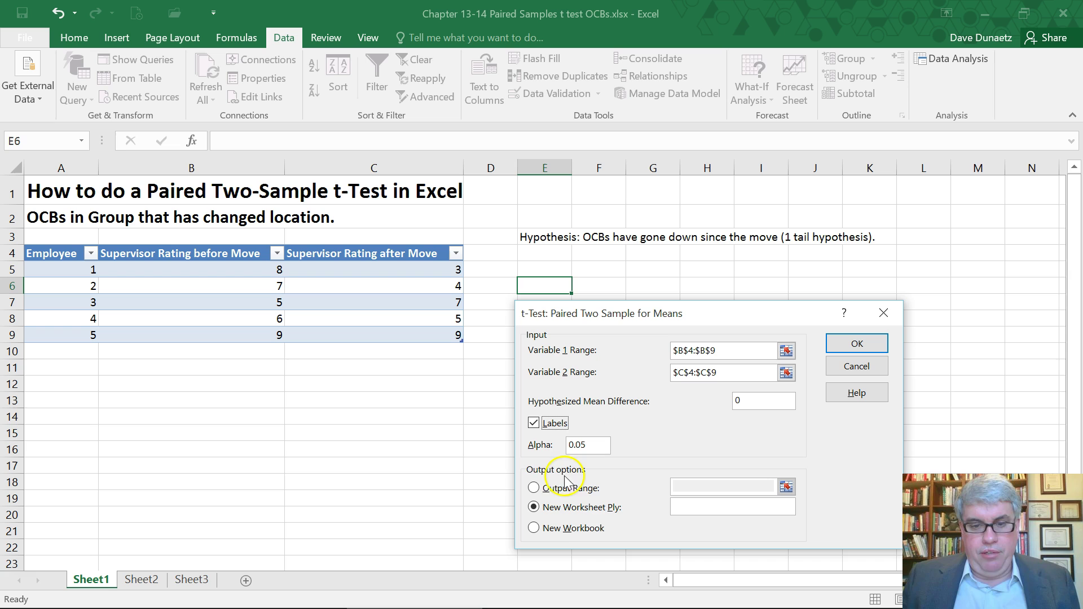
{"action": "left_click", "coordinate": [531, 485]}
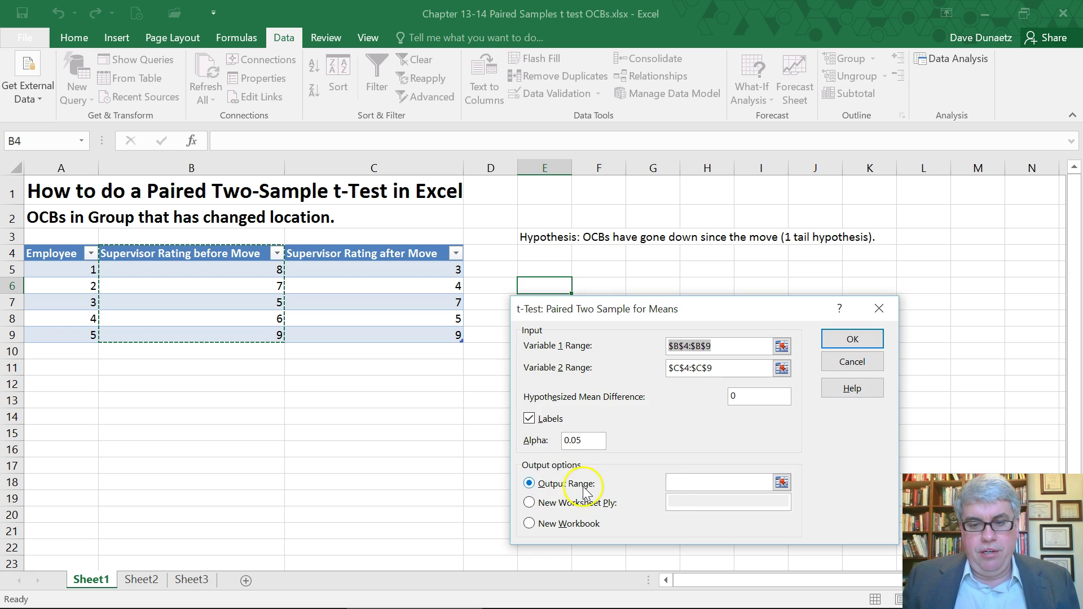
{"action": "left_click", "coordinate": [688, 482]}
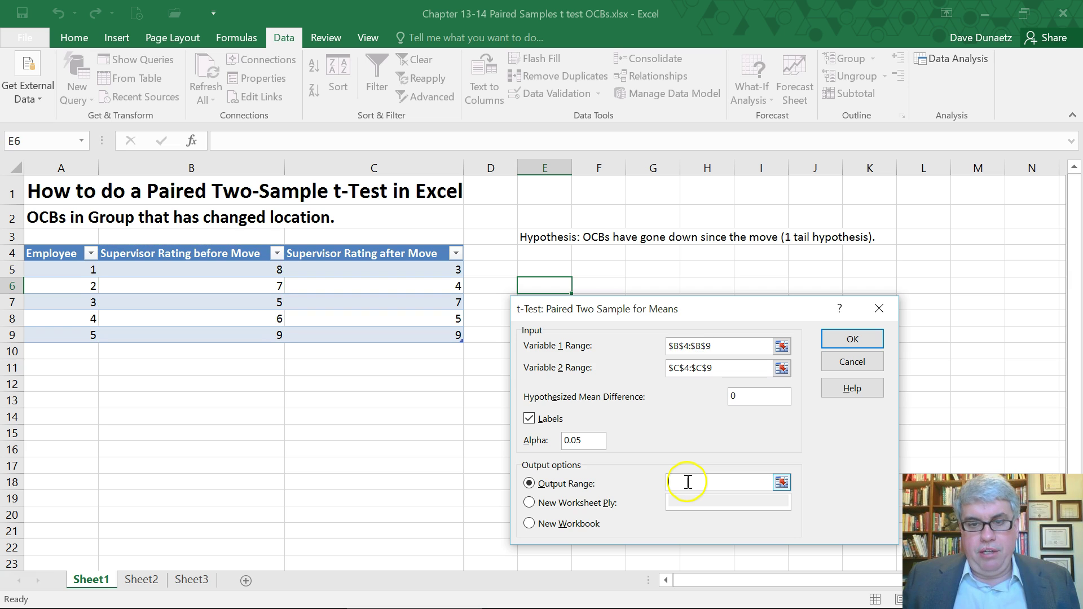
{"action": "left_click", "coordinate": [546, 271]}
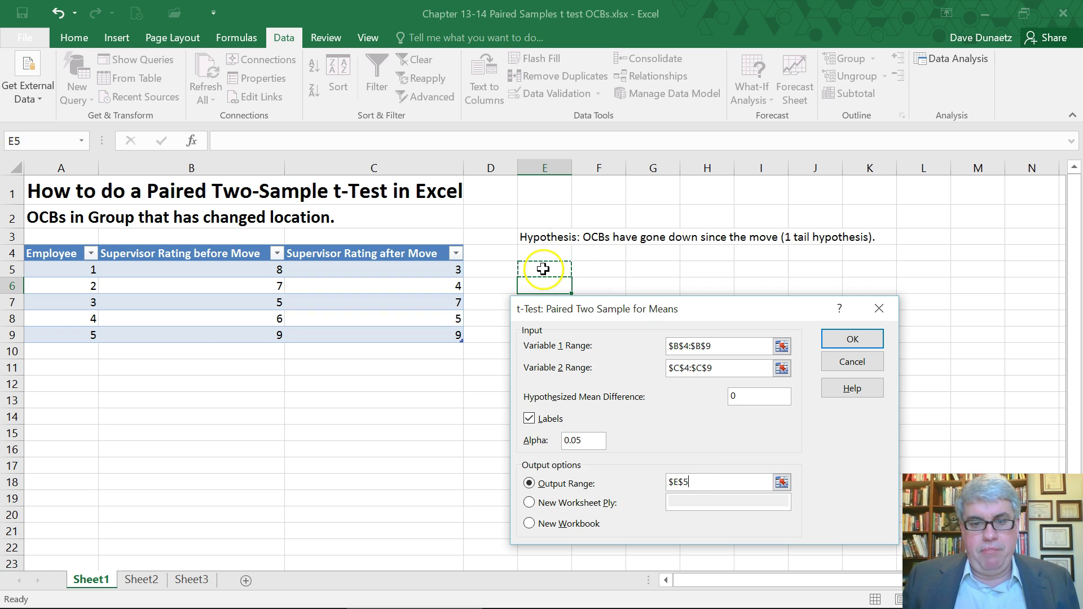
{"action": "left_click", "coordinate": [852, 339]}
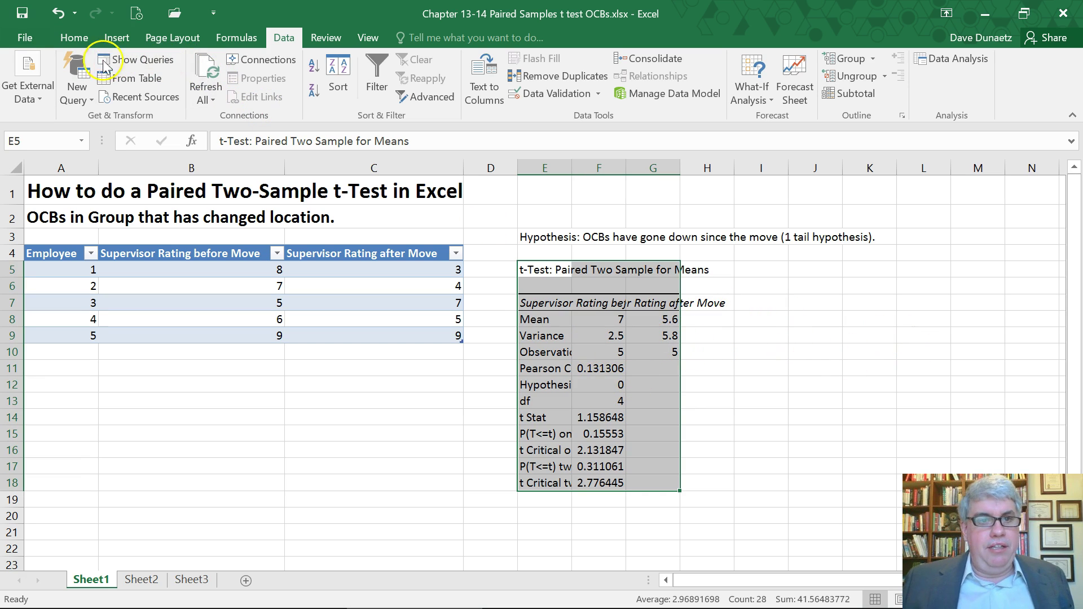
Apply Number format (two decimals) to E5:G18 and widen columns E and G.
{"action": "left_click", "coordinate": [70, 39]}
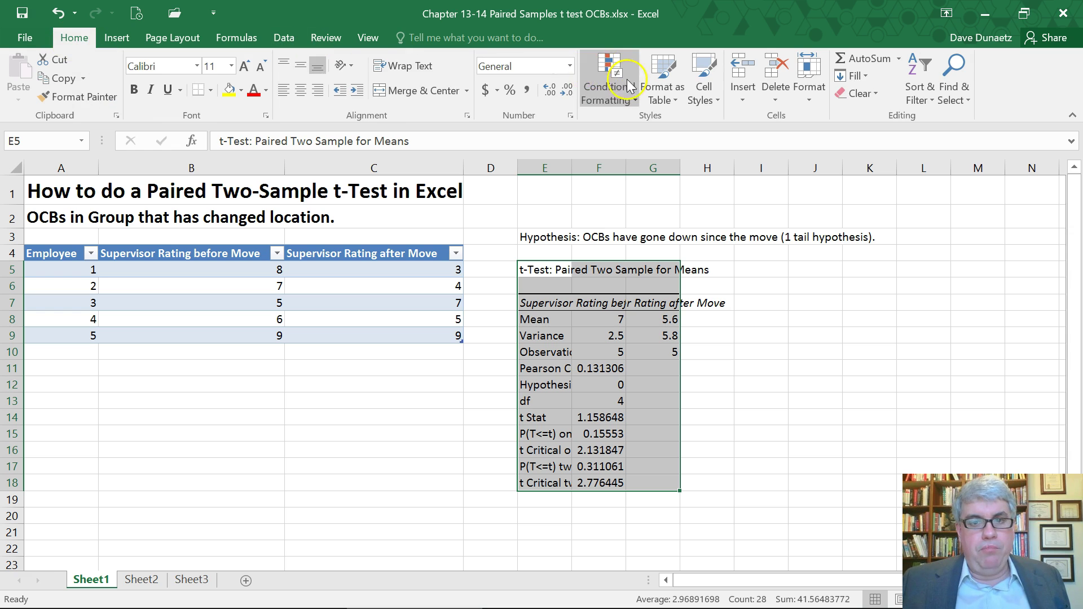
{"action": "left_click", "coordinate": [568, 67]}
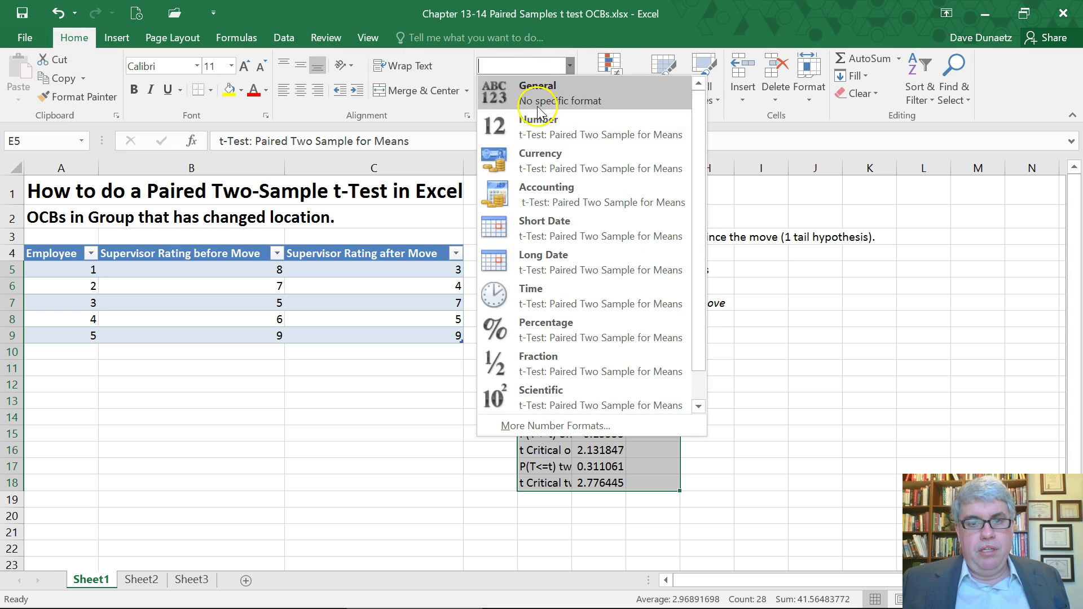
{"action": "left_click", "coordinate": [543, 130]}
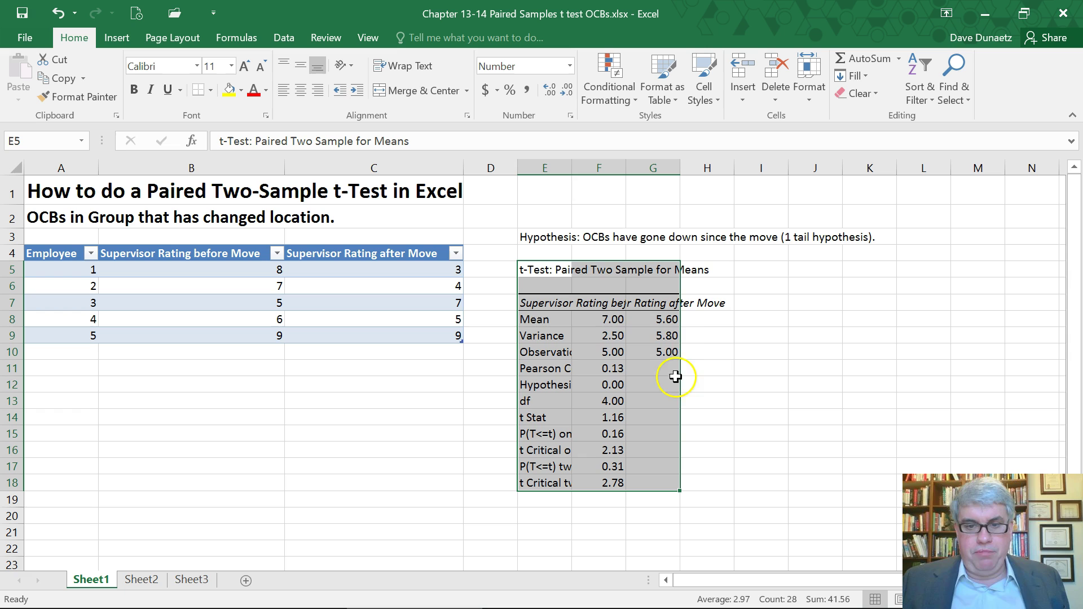
{"action": "left_click_drag", "start_coordinate": [571, 168], "coordinate": [639, 168]}
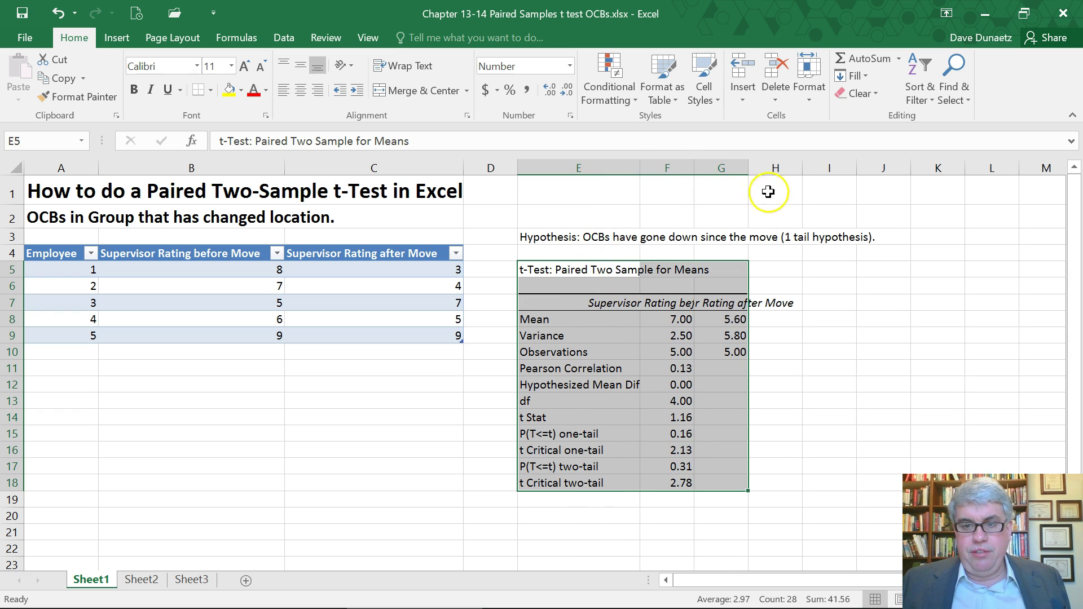
{"action": "left_click_drag", "start_coordinate": [747, 164], "coordinate": [790, 168]}
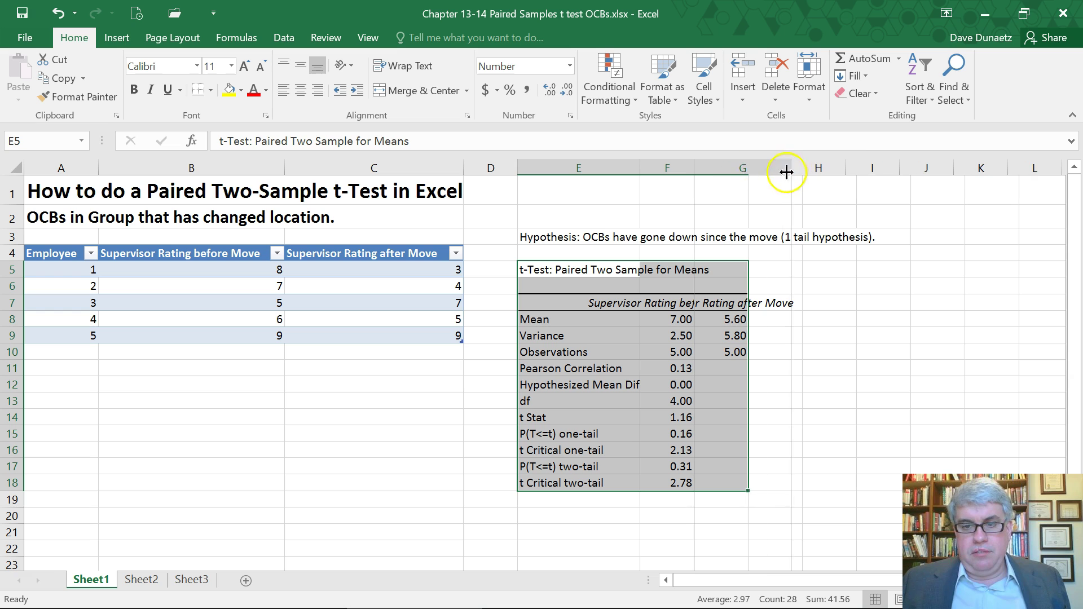
{"action": "left_click_drag", "start_coordinate": [696, 165], "coordinate": [801, 171]}
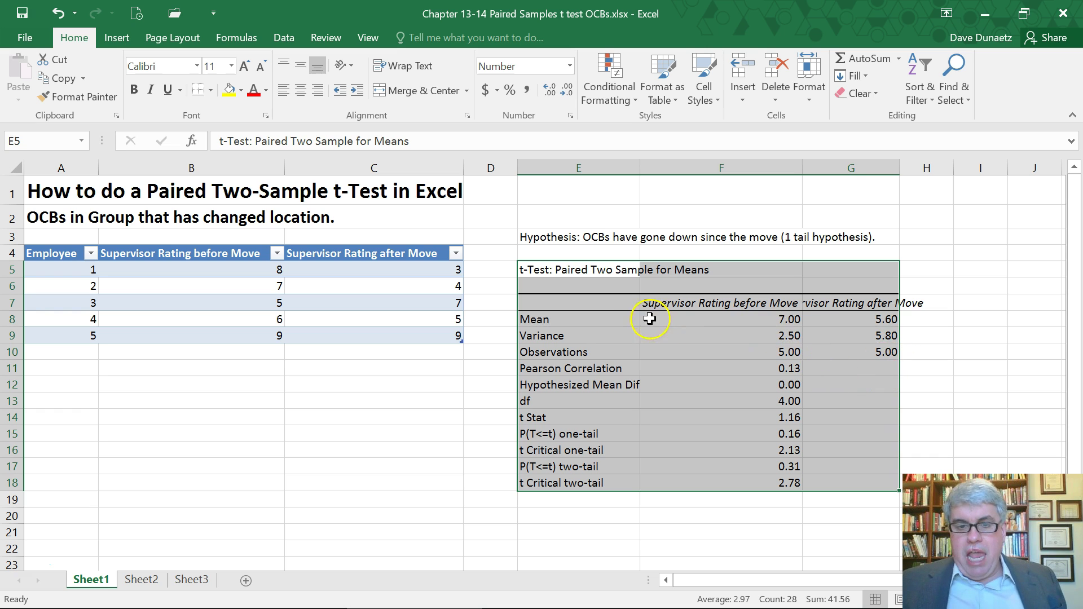
{"action": "left_click", "coordinate": [570, 320]}
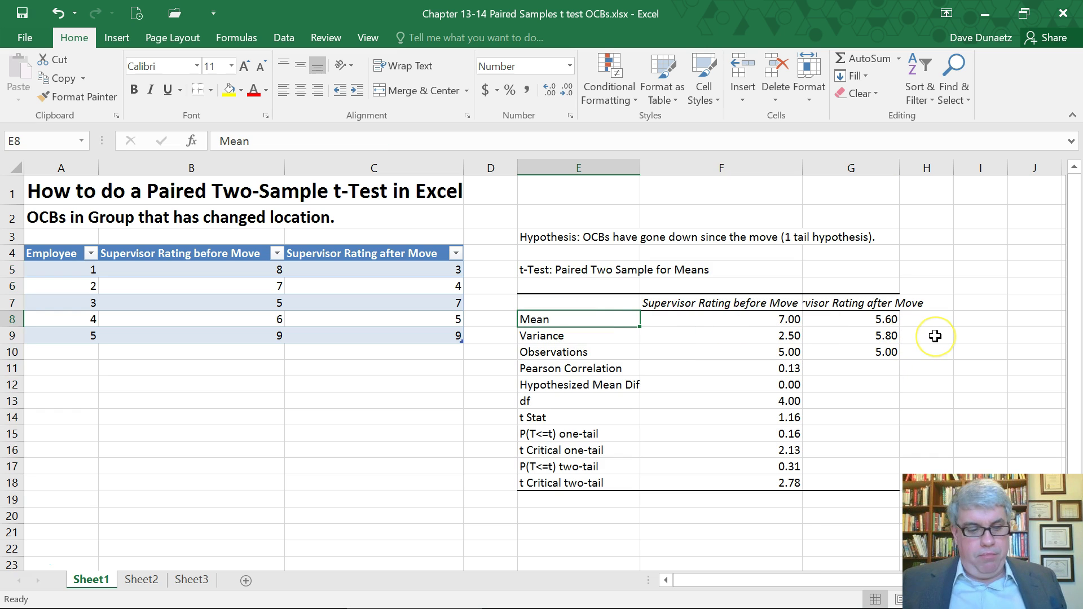
Fill the Mean row (E8:G8) and the df row (E13:F13) yellow.
{"action": "key", "text": "shift+Right"}
{"action": "key", "text": "shift+Right"}
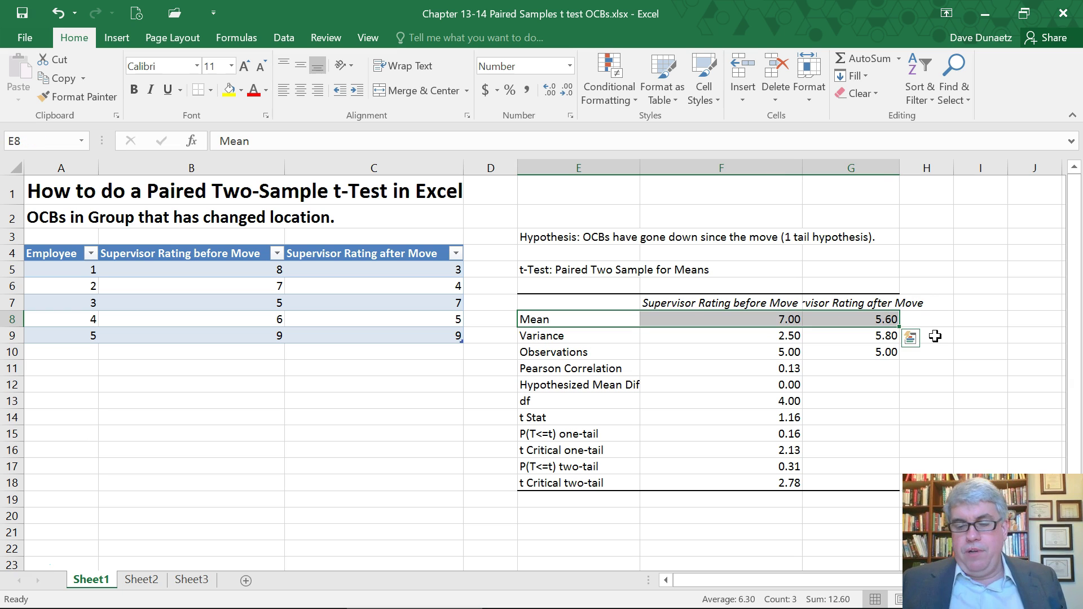
{"action": "left_click", "coordinate": [228, 90]}
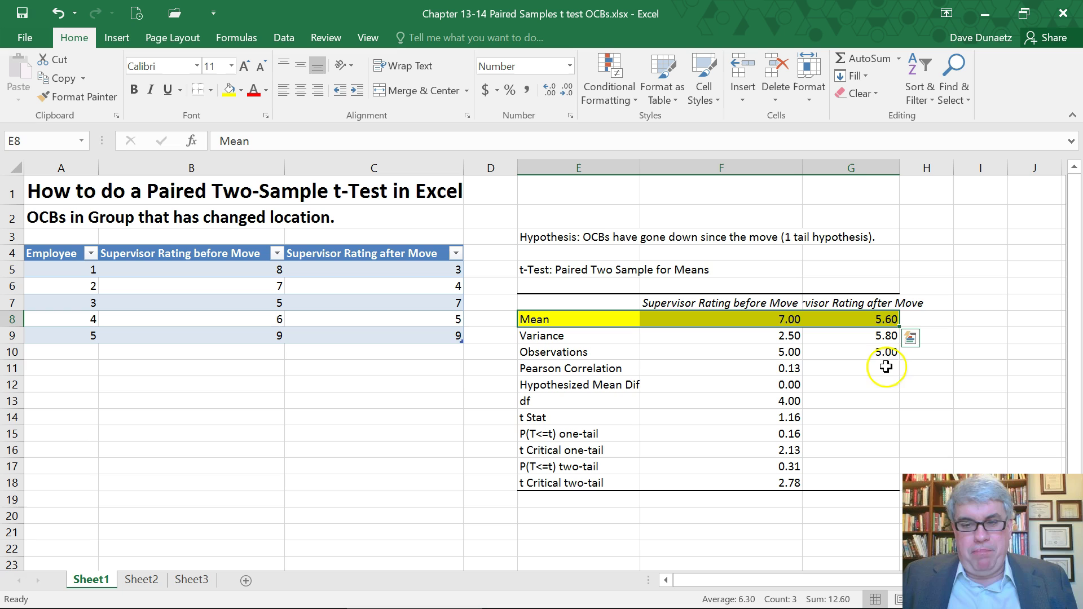
{"action": "left_click", "coordinate": [526, 402]}
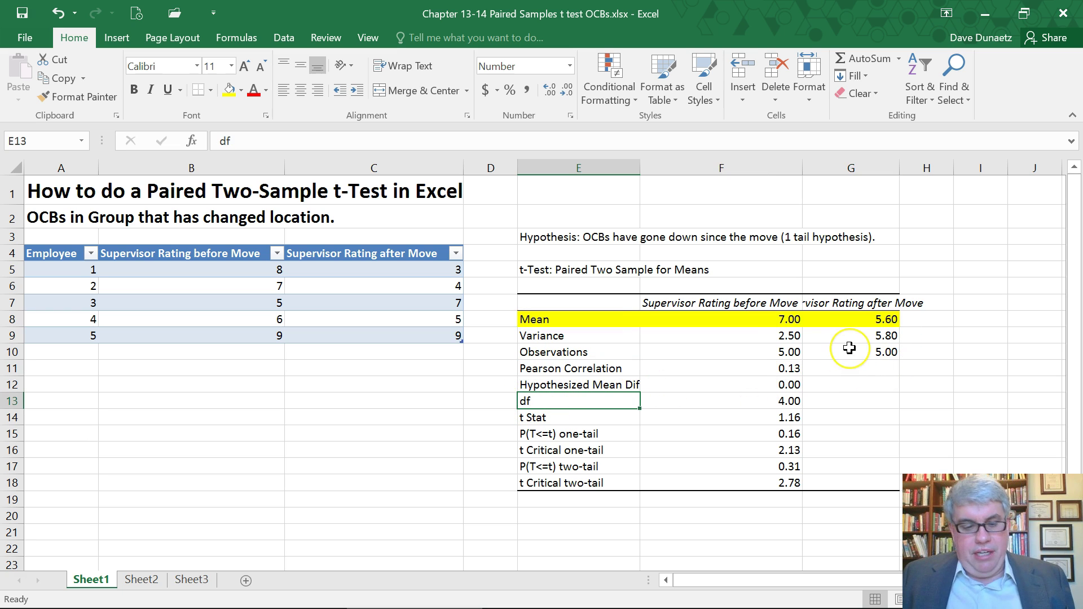
{"action": "key", "text": "shift+Right"}
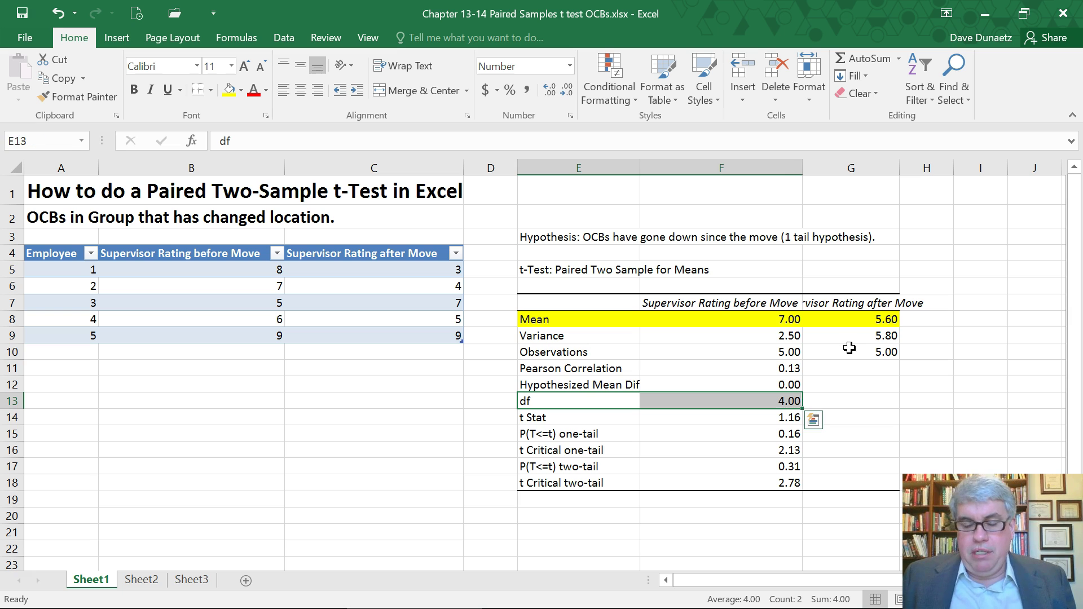
{"action": "left_click", "coordinate": [230, 90]}
Fill the t Stat (E14:F14) and one-tail P (E15:F15) rows yellow.
{"action": "left_click", "coordinate": [535, 416]}
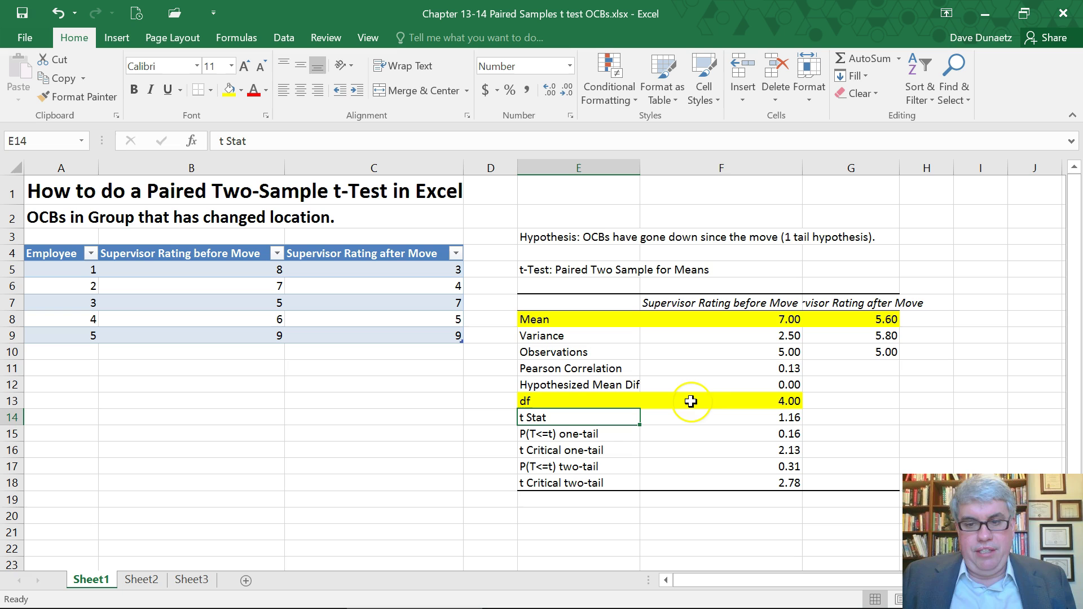
{"action": "key", "text": "shift+Right"}
{"action": "key", "text": "shift+Right"}
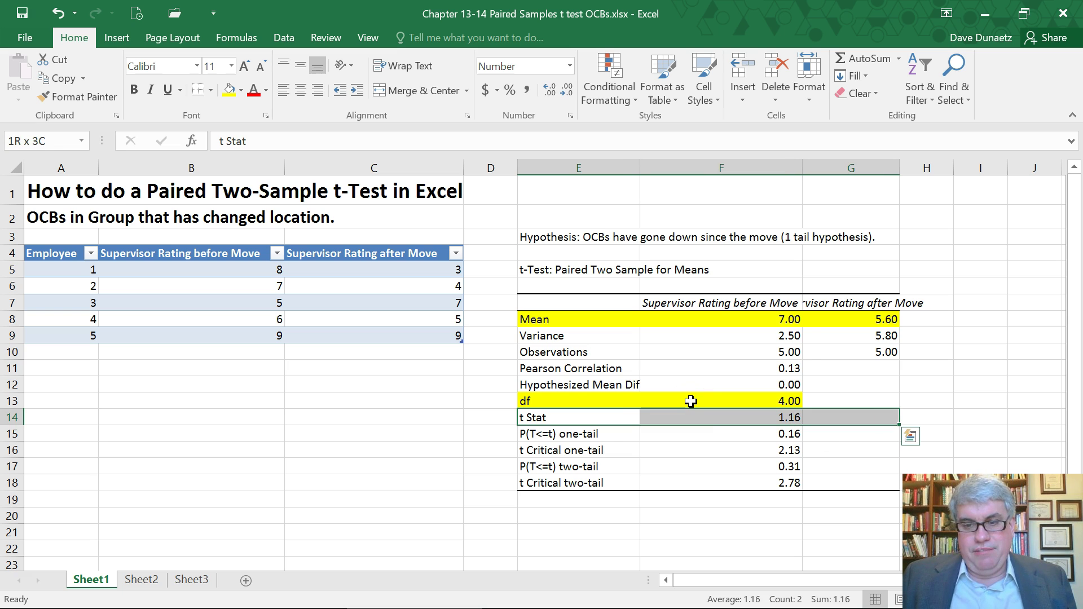
{"action": "key", "text": "shift+Left"}
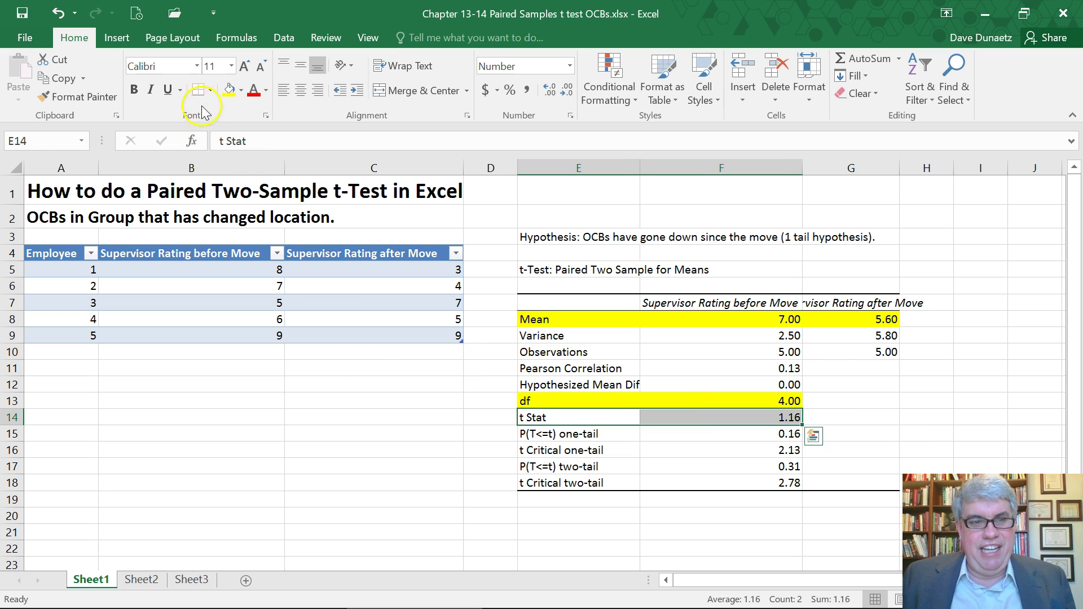
{"action": "left_click", "coordinate": [228, 93]}
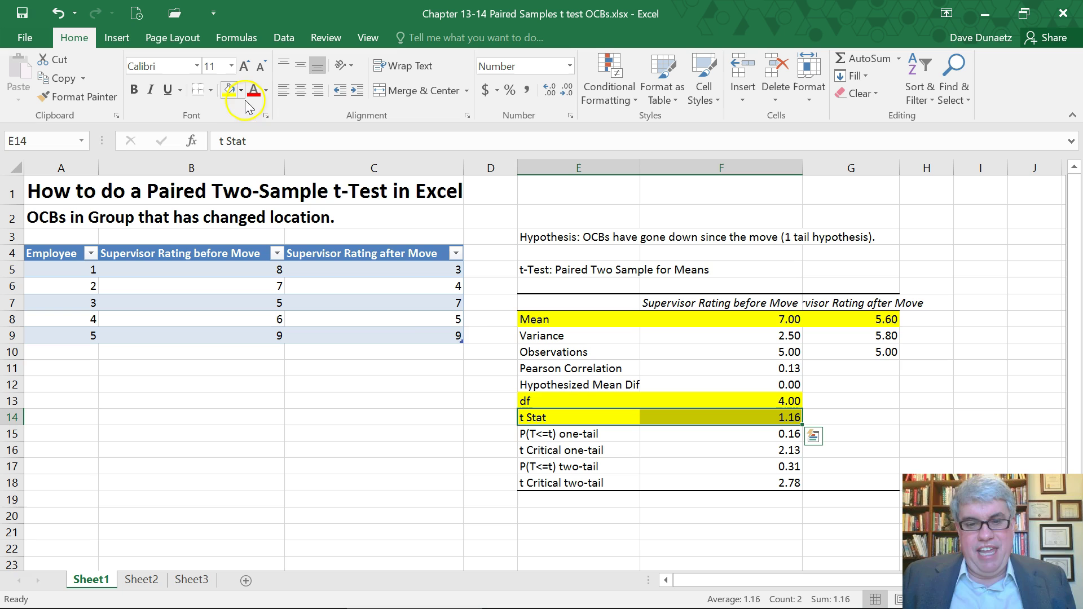
{"action": "left_click", "coordinate": [529, 436]}
{"action": "key", "text": "shift+Right"}
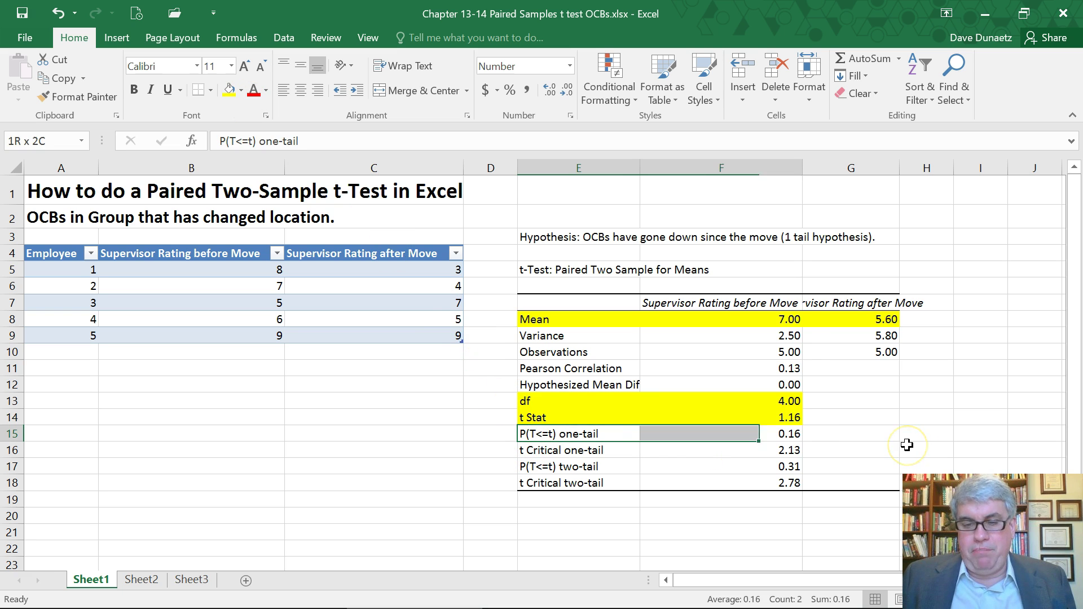
{"action": "left_click", "coordinate": [229, 89]}
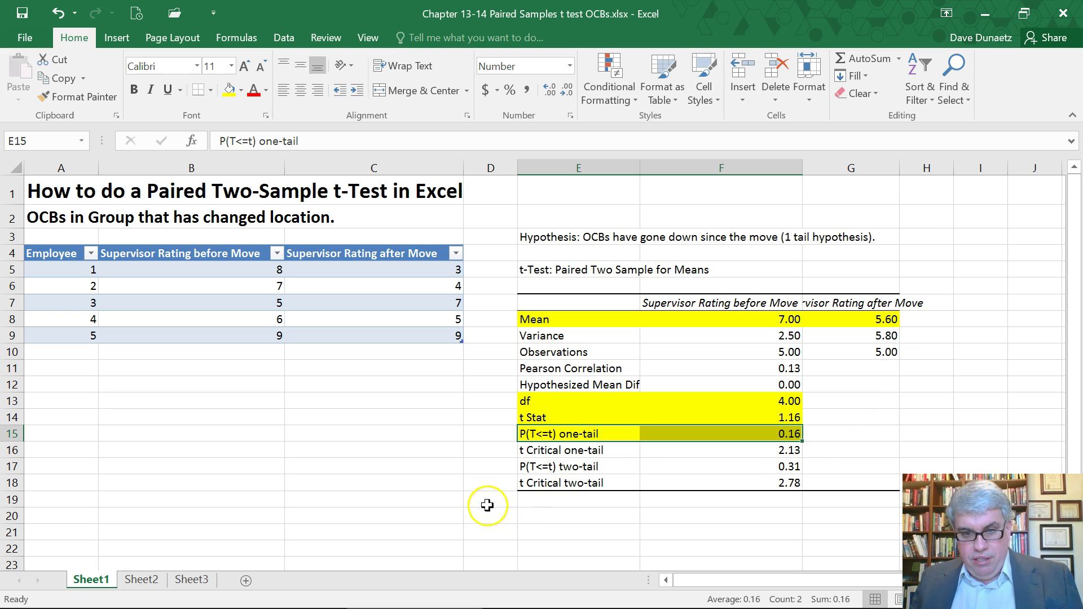
{"action": "left_click", "coordinate": [309, 514]}
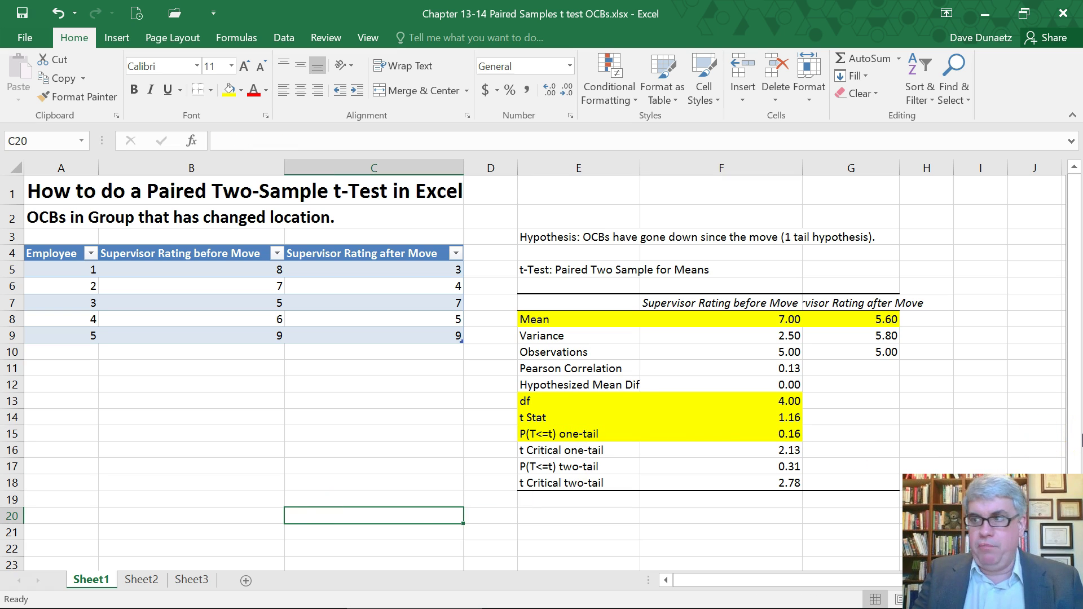
Type 'OCBs were hypothesized to decrease after a change of office location. In a small samp' in C20.
{"action": "type", "text": "OCBs"}
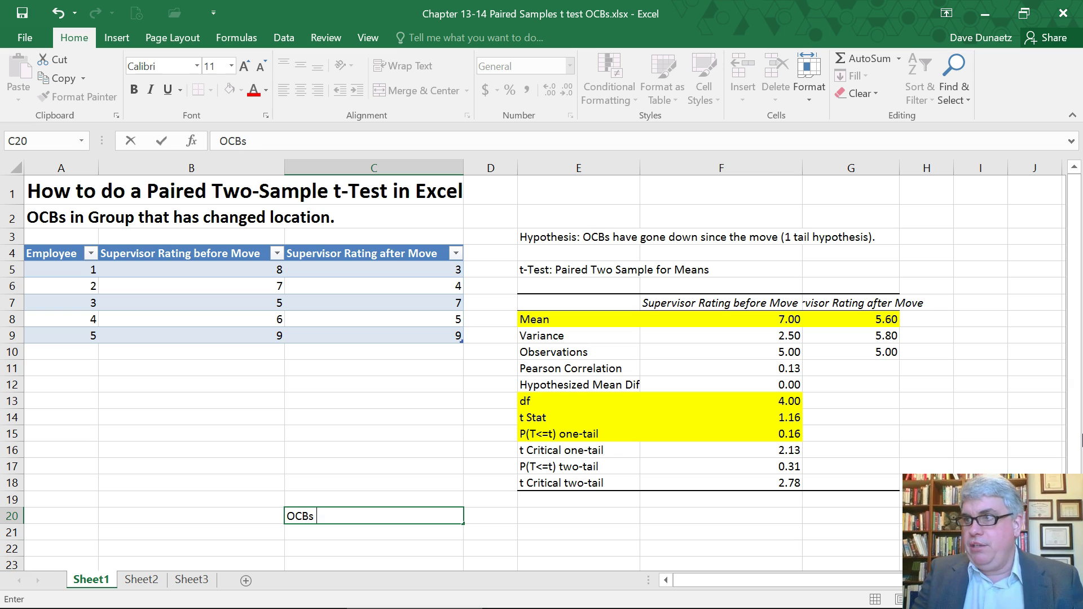
{"action": "type", "text": " were hypothesized to d"}
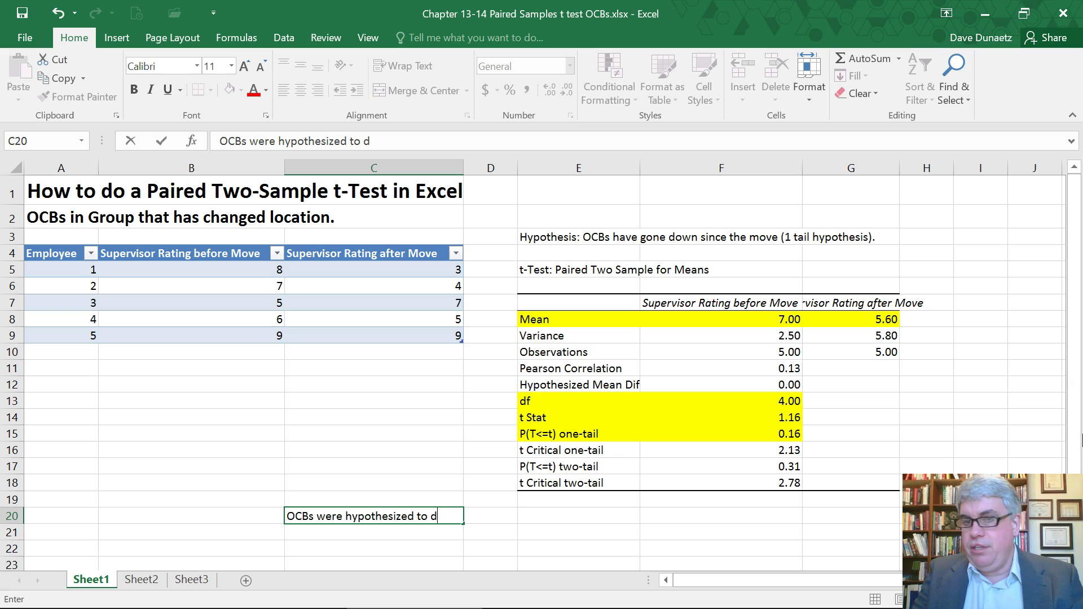
{"action": "type", "text": "ecrease af"}
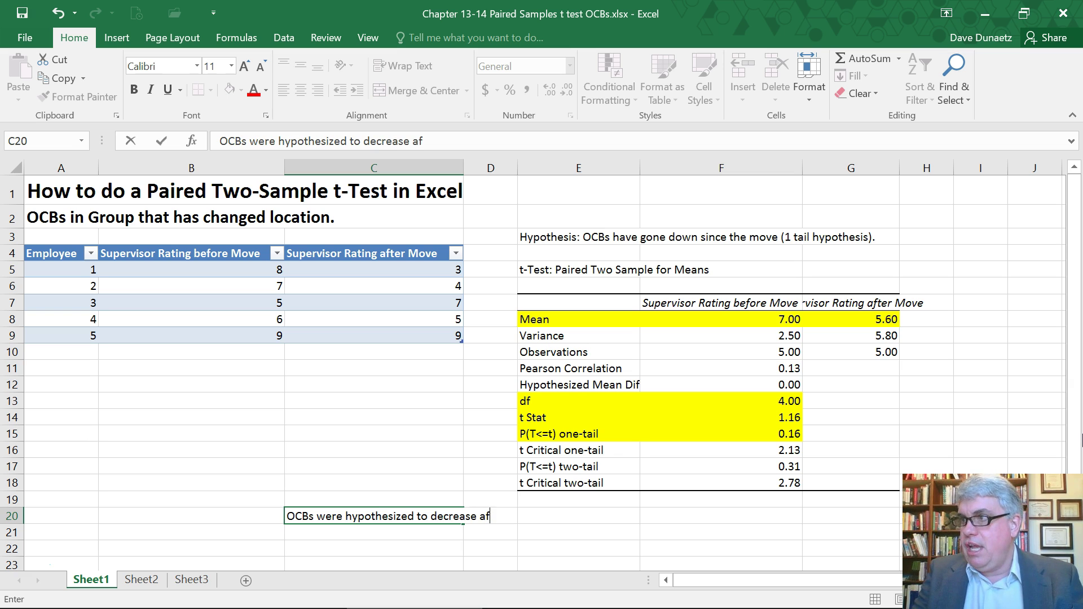
{"action": "type", "text": "ter a change o"}
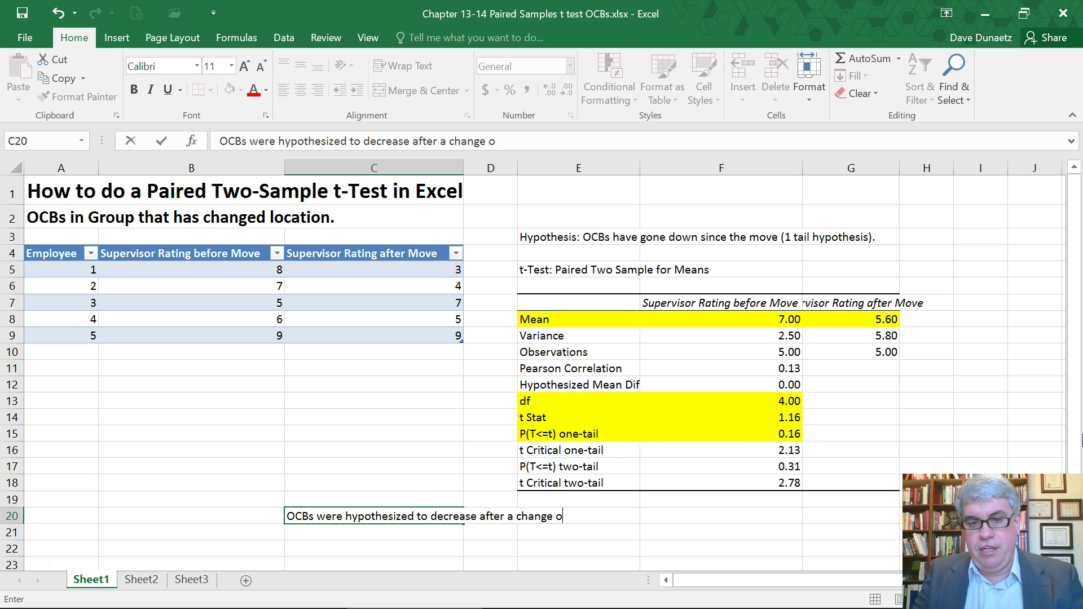
{"action": "type", "text": "f office lo"}
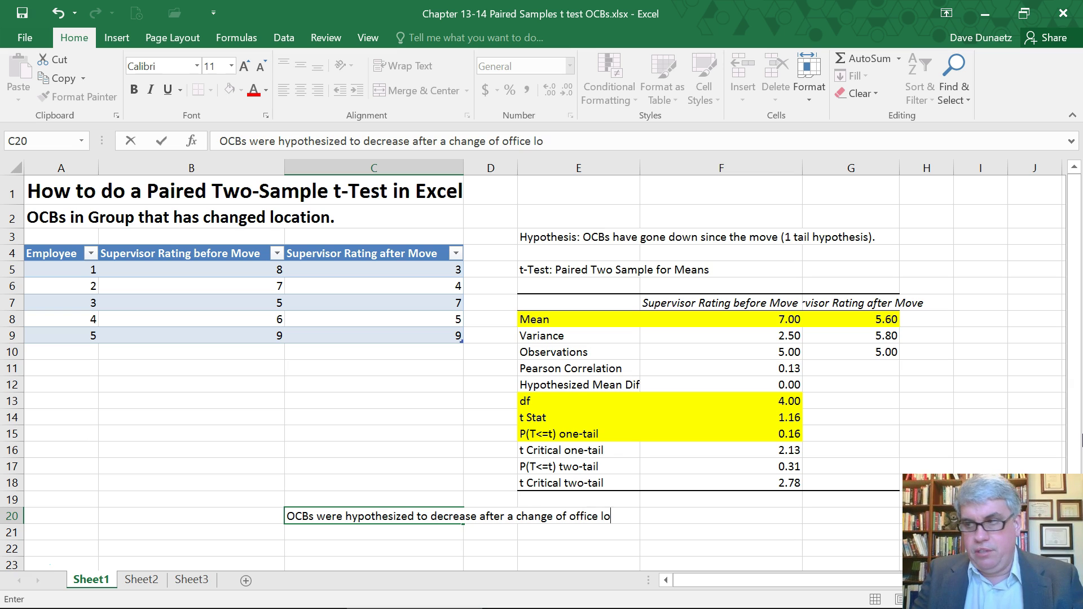
{"action": "type", "text": "cation. In"}
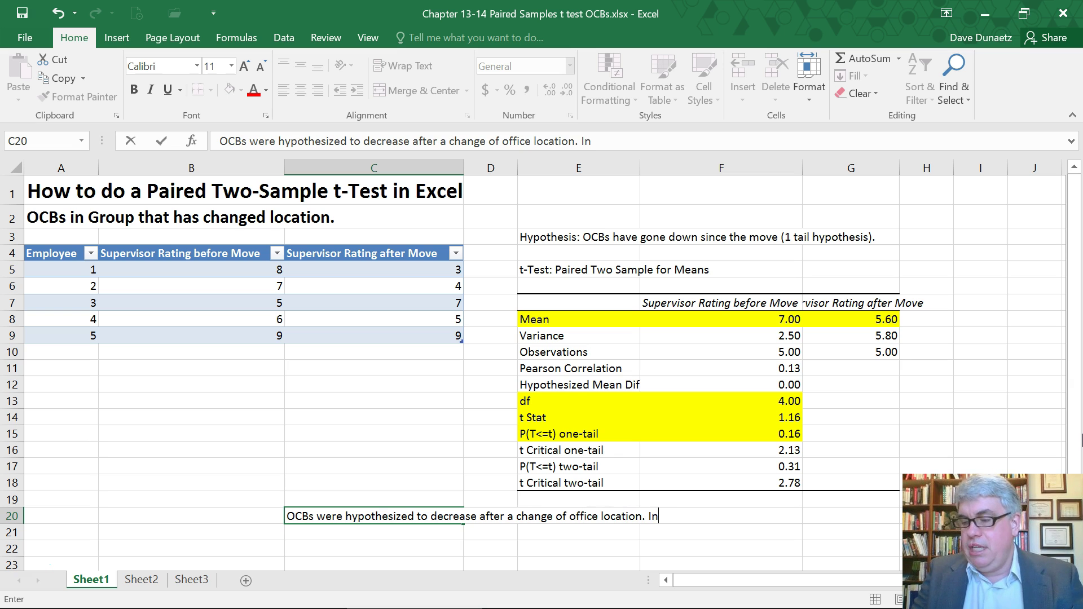
{"action": "type", "text": " a small sample"}
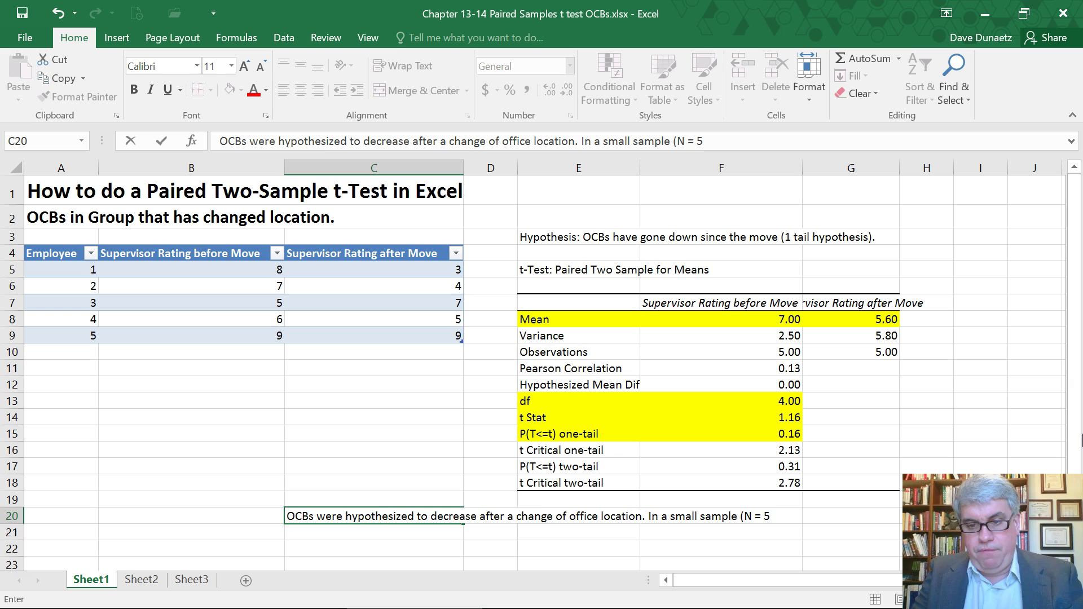
End C20 with '(N = 5),' and type 'OCBs decreased after a move from M = 7.00 to M = 5.' in C21.
{"action": "type", "text": "(N = 5),"}
{"action": "key", "text": "Return"}
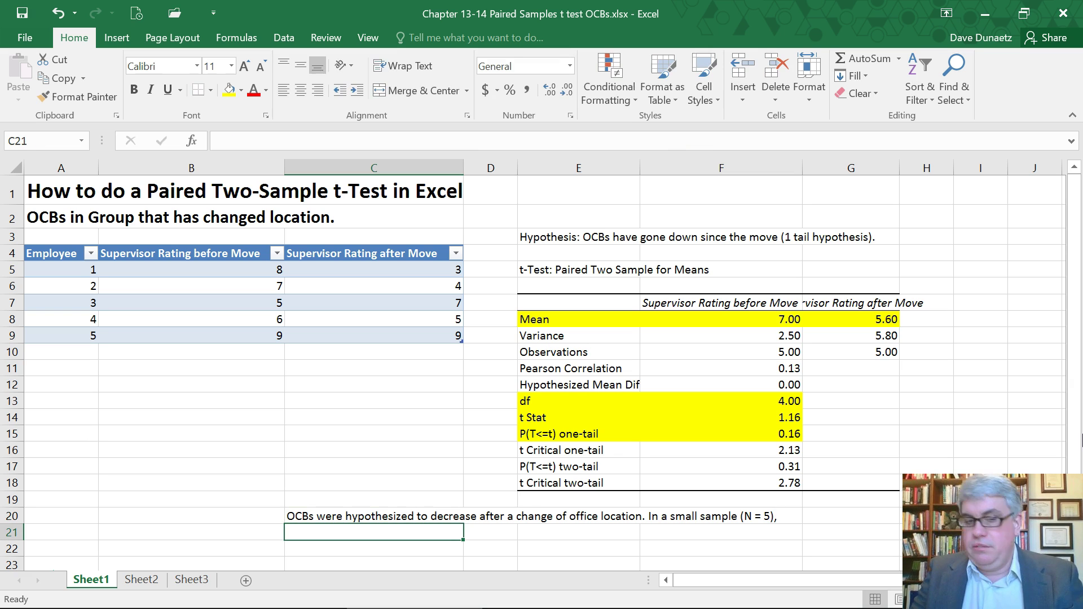
{"action": "type", "text": "O"}
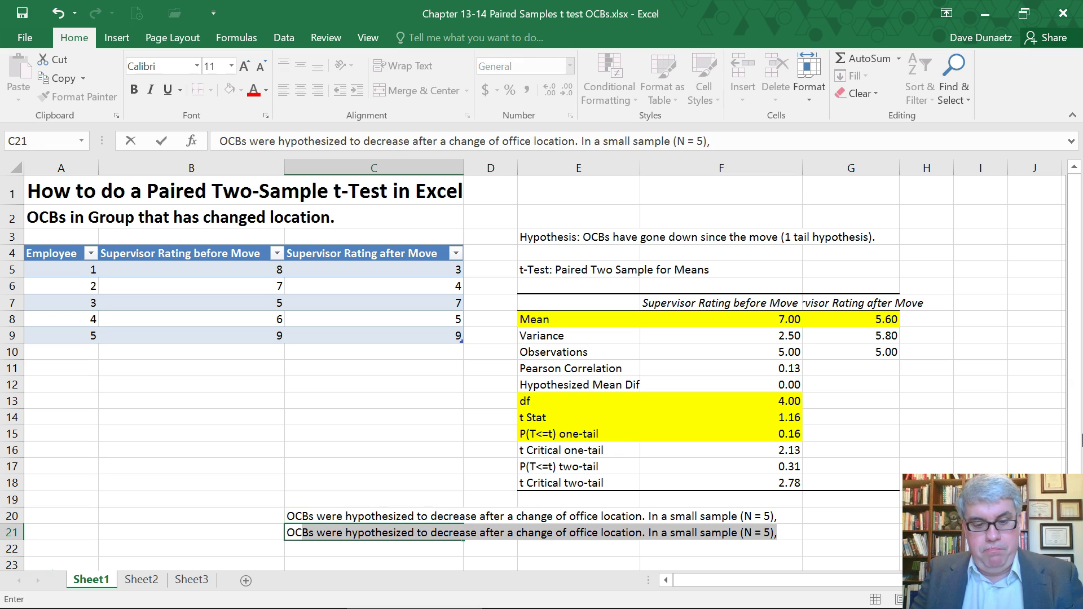
{"action": "type", "text": "CBS"}
{"action": "key", "text": "BackSpace"}
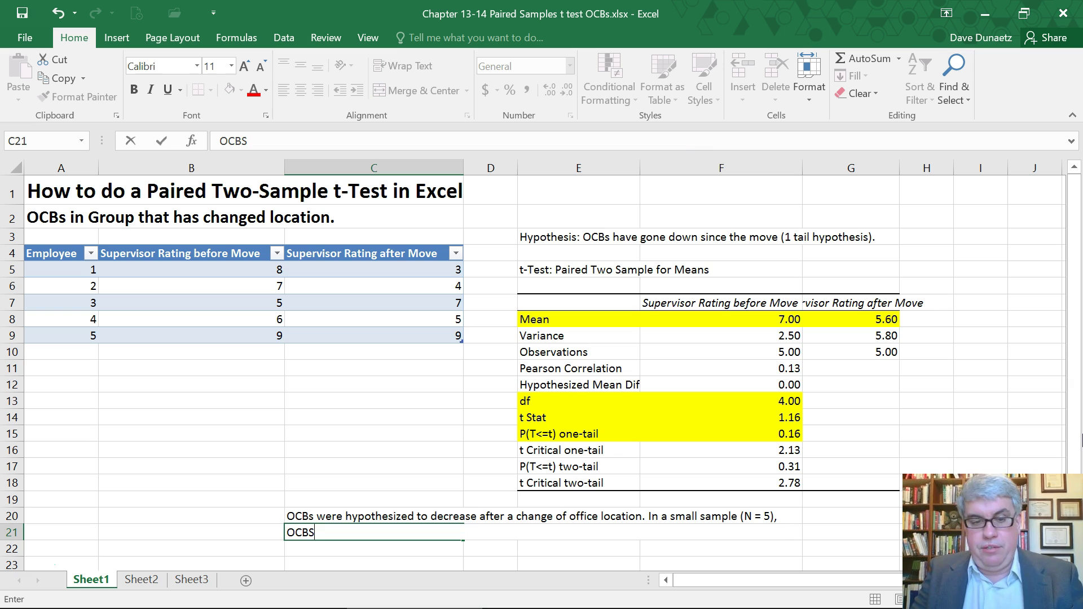
{"action": "type", "text": "s"}
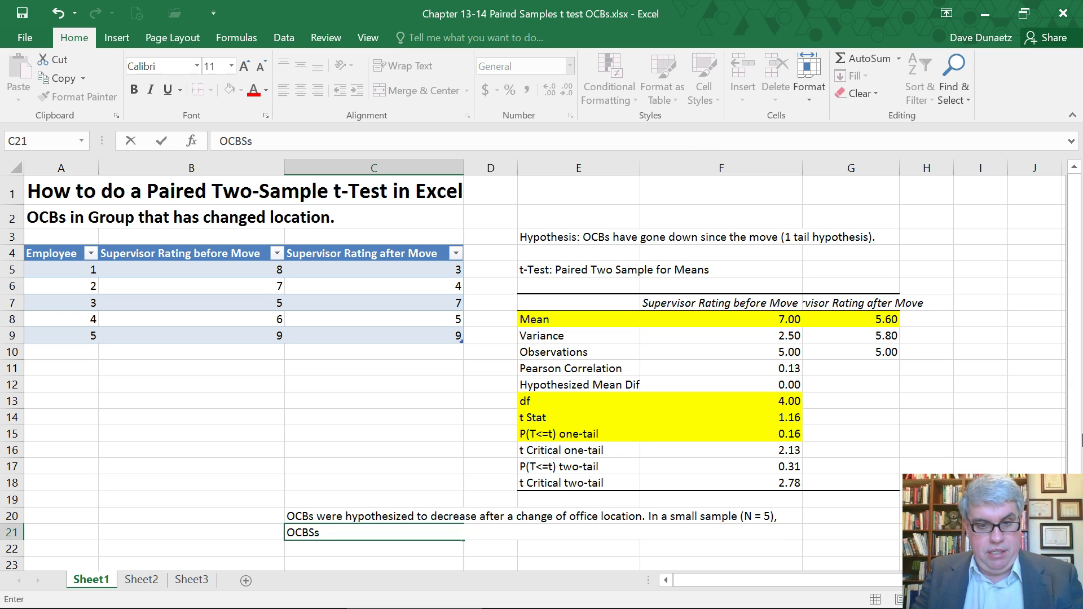
{"action": "key", "text": "BackSpace"}
{"action": "key", "text": "BackSpace"}
{"action": "type", "text": "s"}
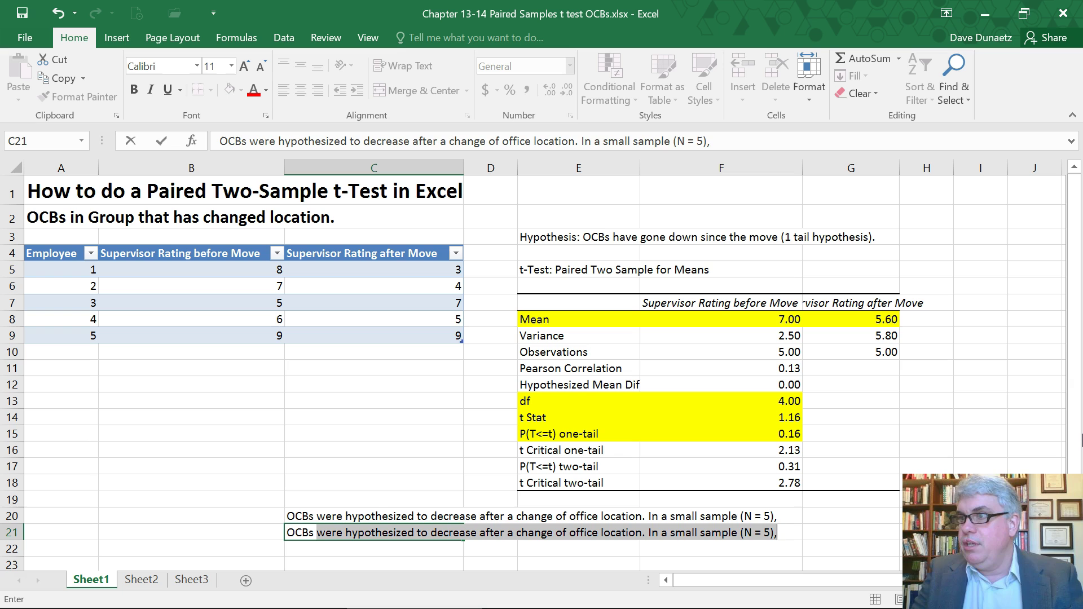
{"action": "type", "text": " decre"}
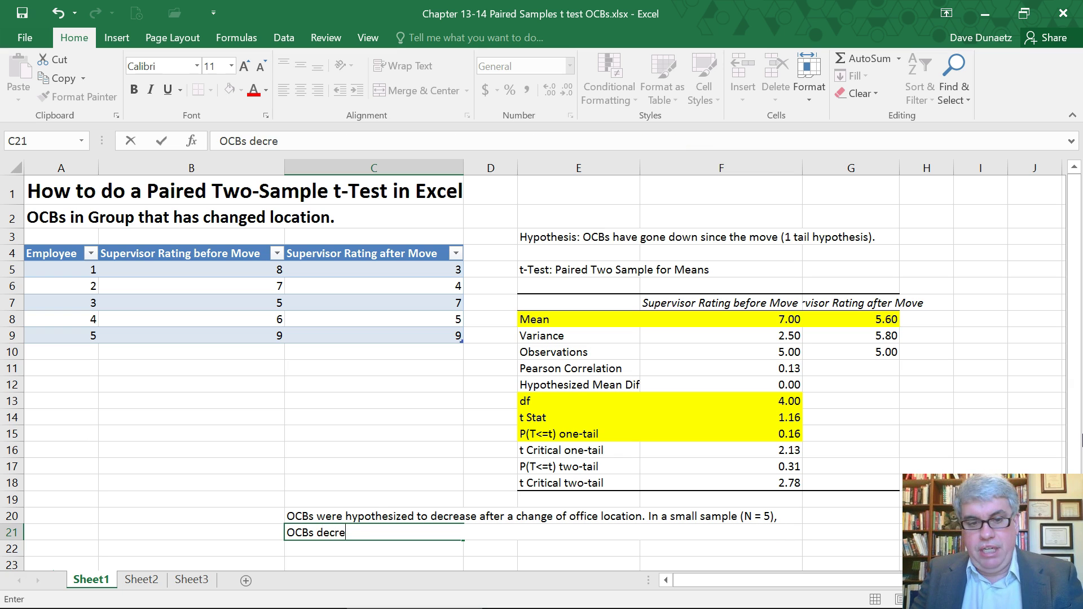
{"action": "type", "text": "ased a"}
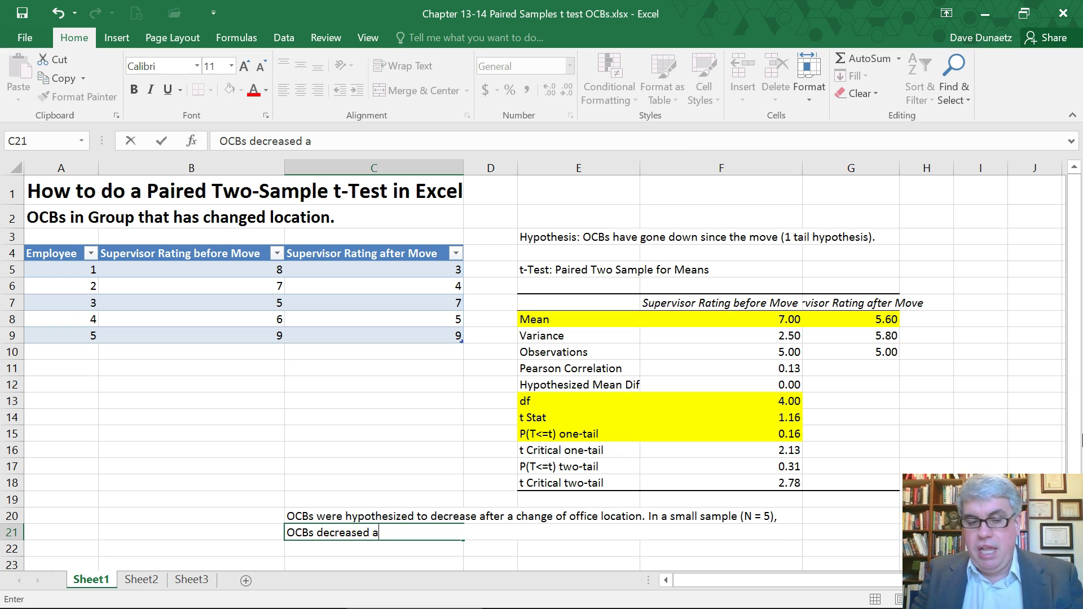
{"action": "type", "text": "fter a move"}
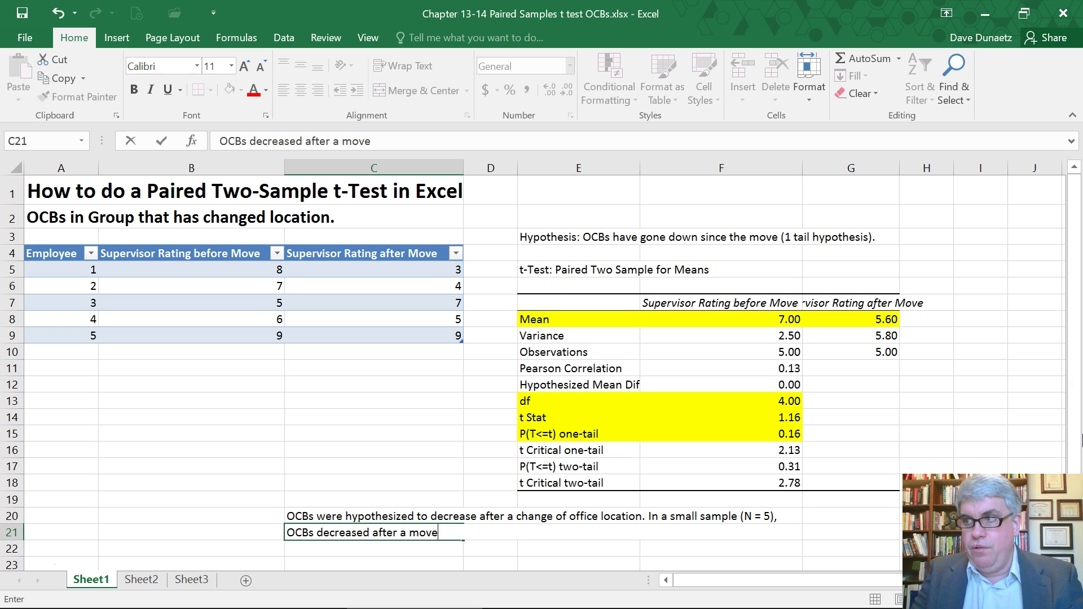
{"action": "type", "text": " from M"}
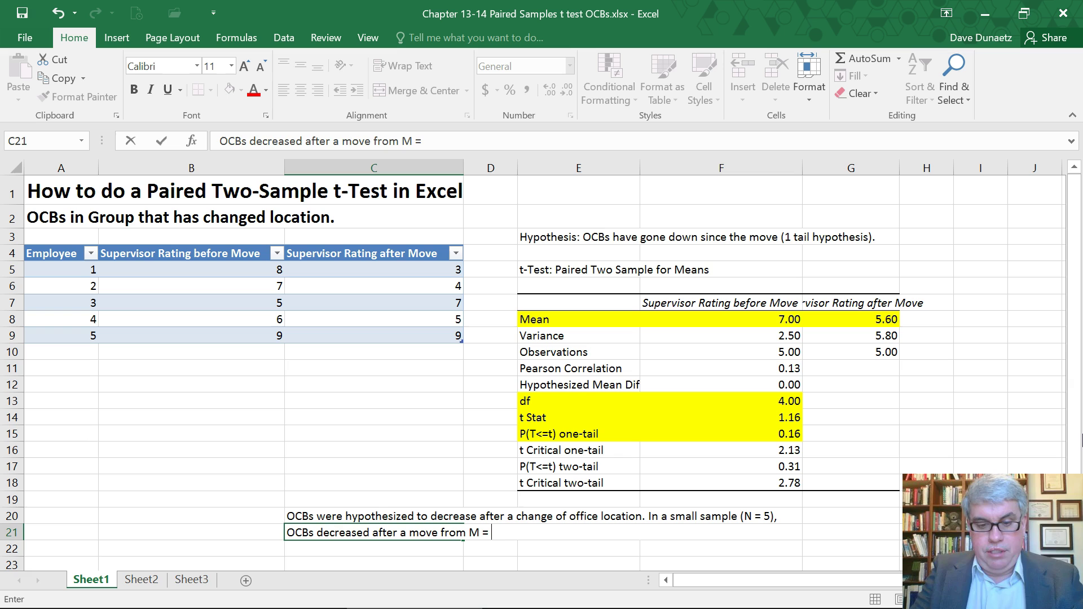
{"action": "type", "text": " = 7.00 to"}
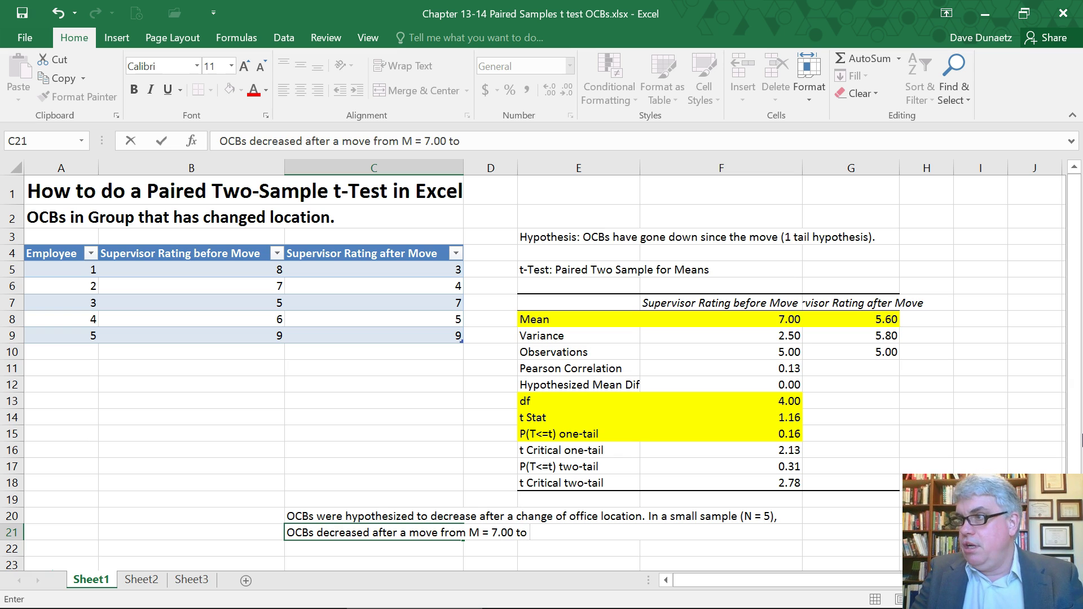
{"action": "type", "text": " M = "}
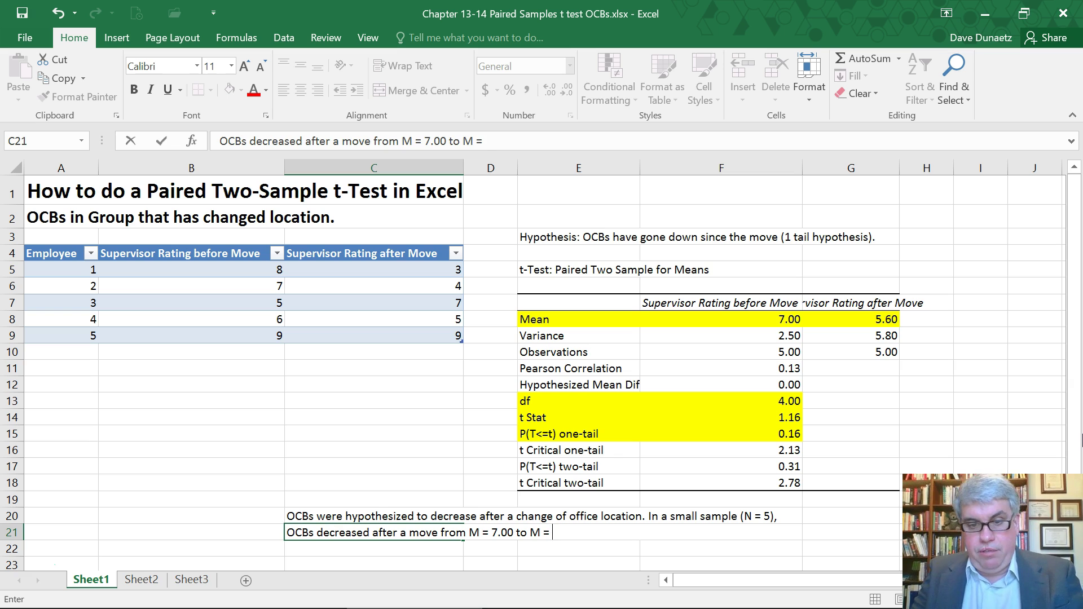
{"action": "type", "text": "5.6"}
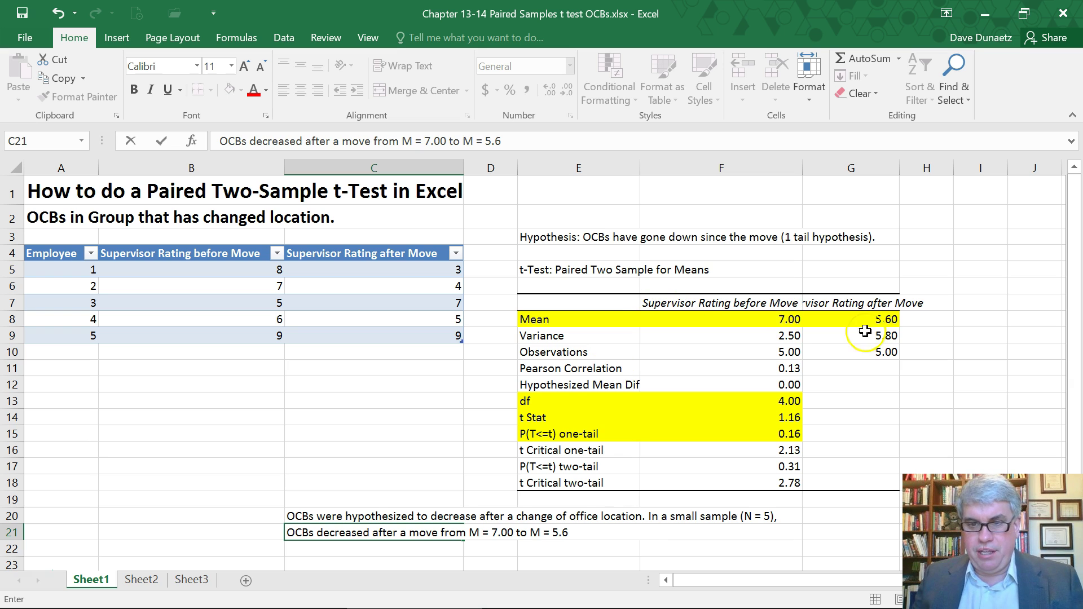
{"action": "left_click", "coordinate": [790, 336]}
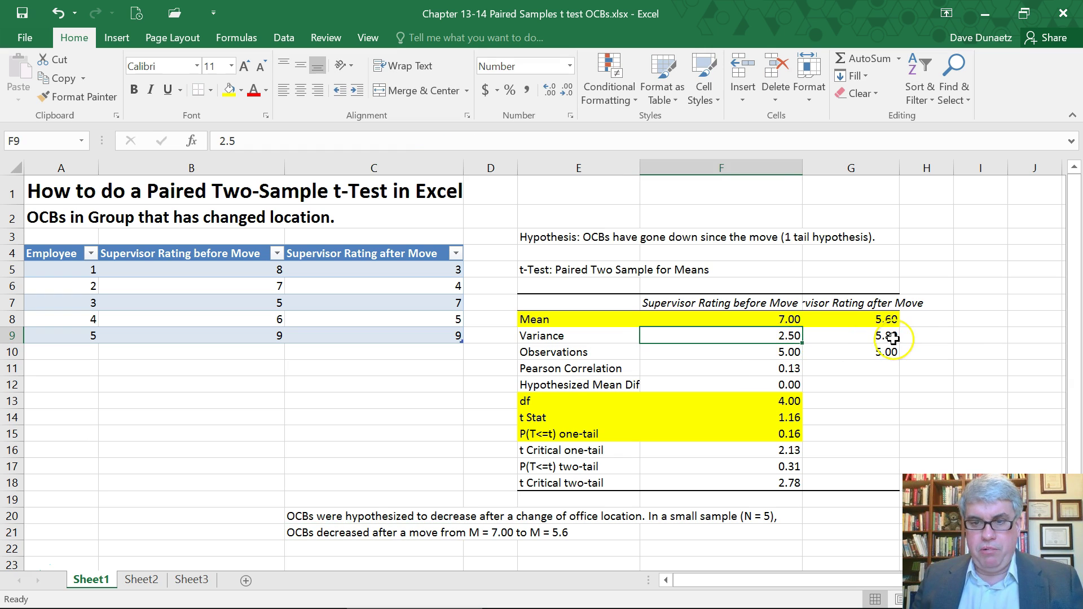
Label I9 'SD Before=' and compute J9 as the square root of F9 (1.58113883008419).
{"action": "left_click", "coordinate": [974, 335]}
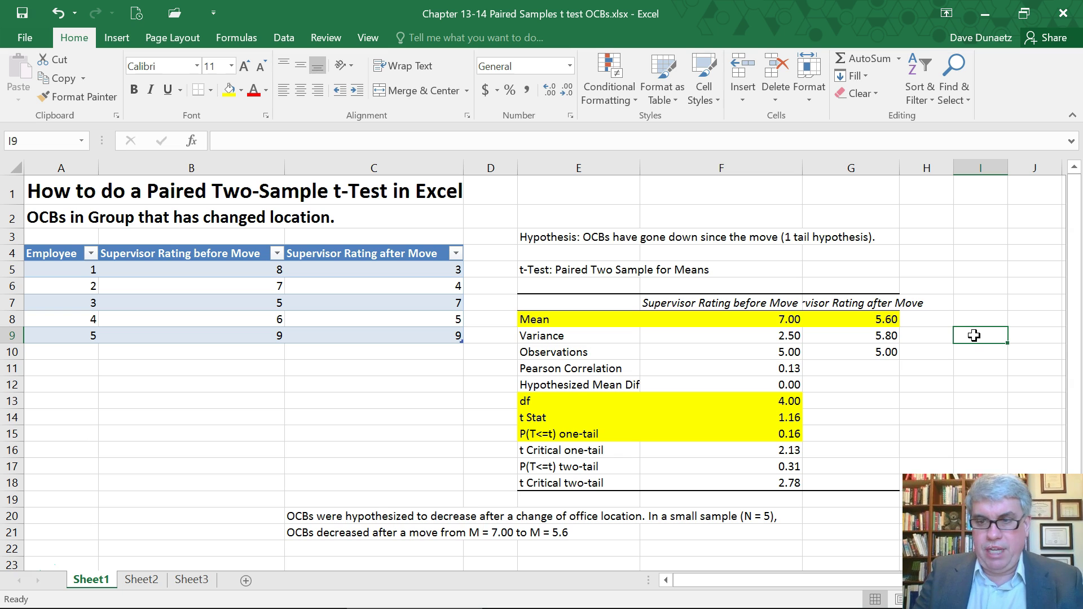
{"action": "type", "text": "SD Before"}
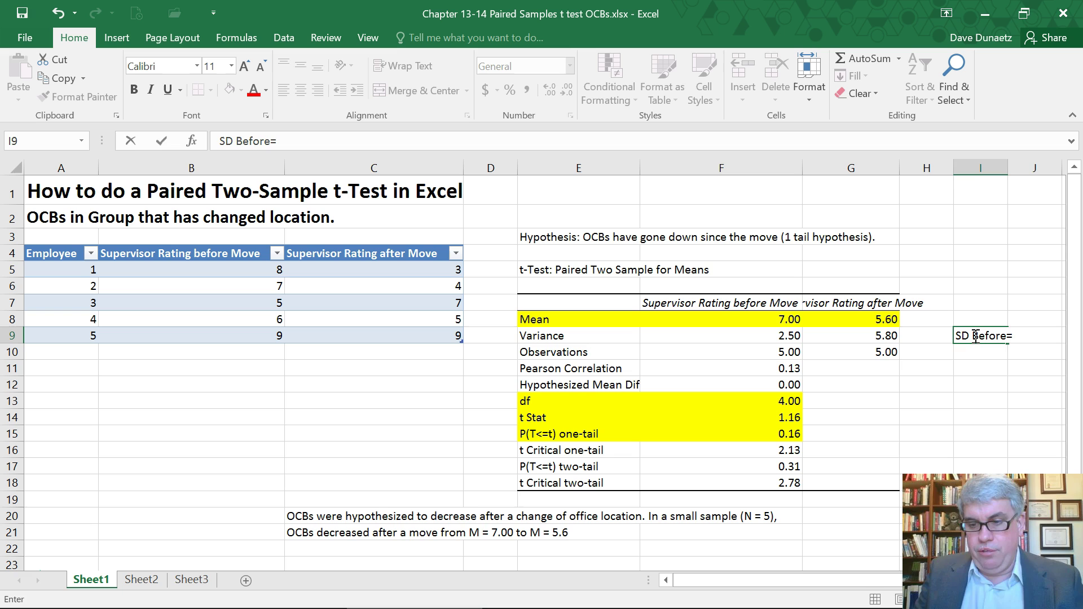
{"action": "type", "text": "="}
{"action": "key", "text": "Tab"}
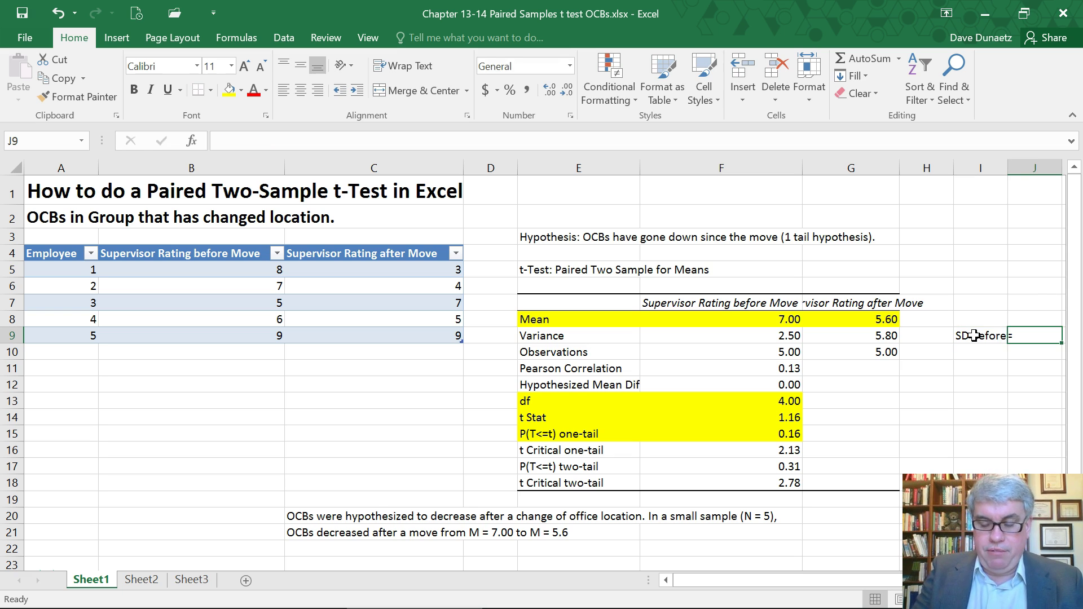
{"action": "type", "text": ";"}
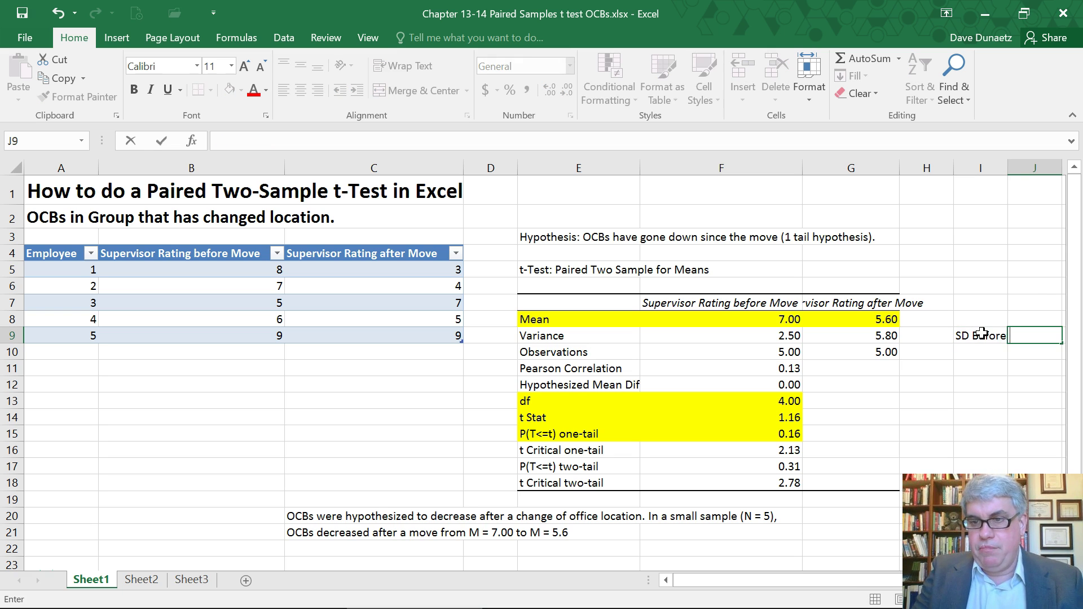
{"action": "type", "text": "="}
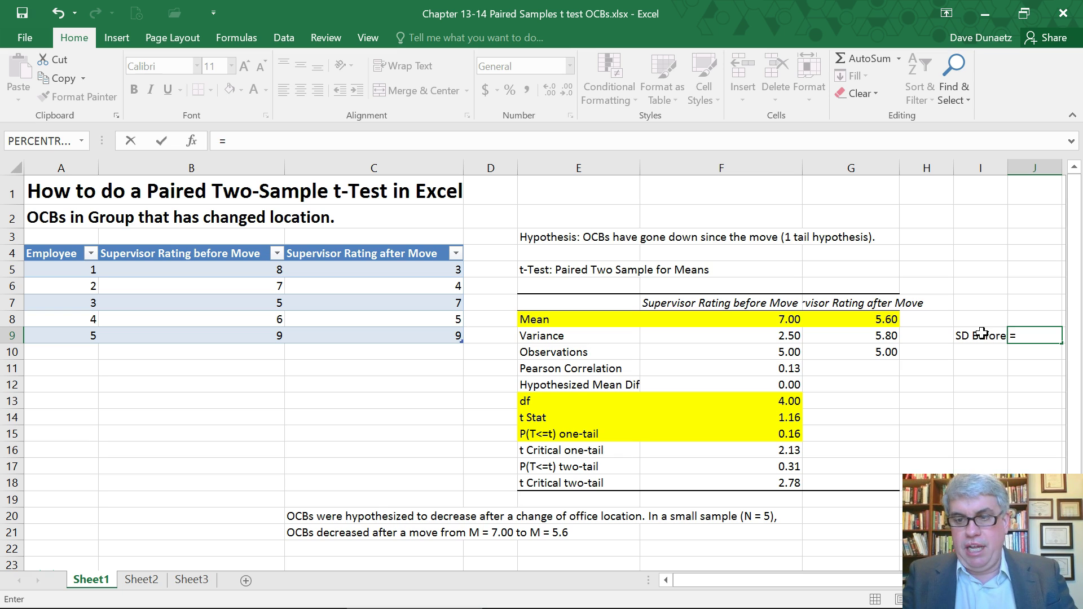
{"action": "type", "text": "f9^.5"}
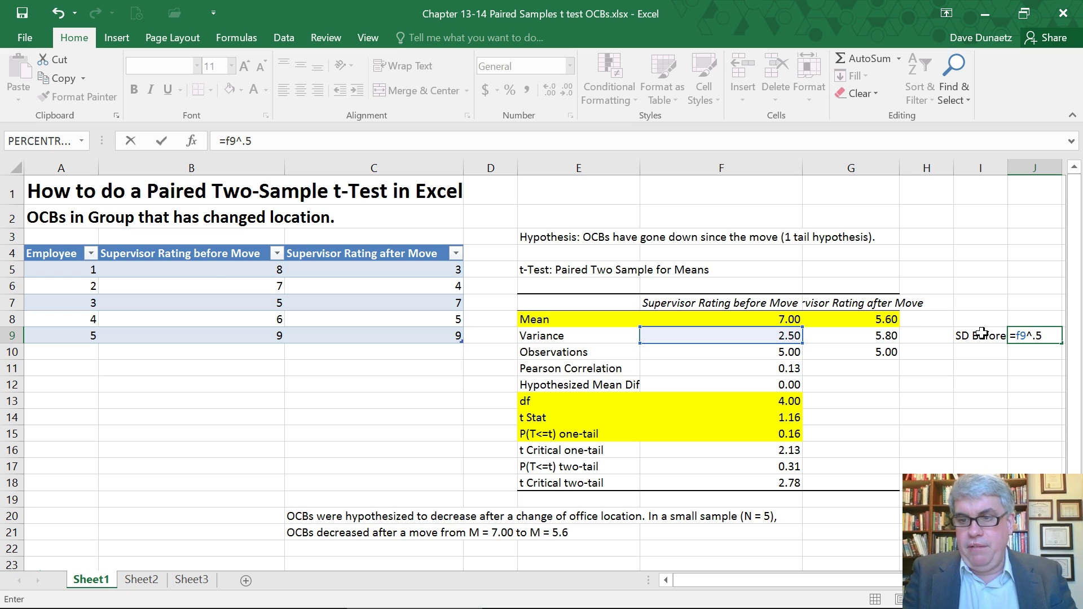
{"action": "key", "text": "Return"}
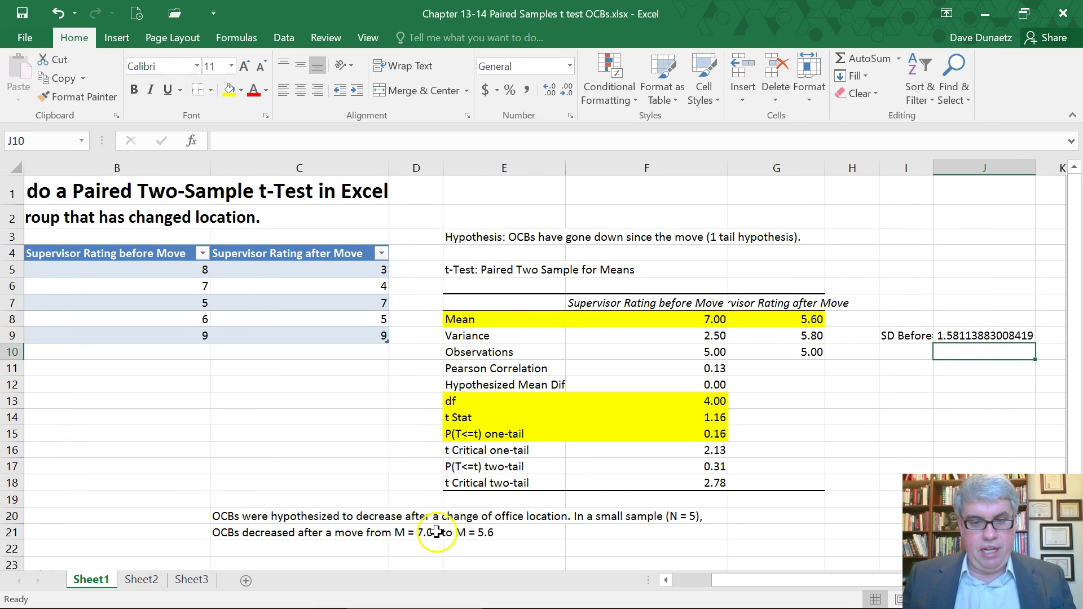
Insert '(SD = 1.58)' after 'M = 7.00' in the C21 sentence.
{"action": "left_click", "coordinate": [278, 533]}
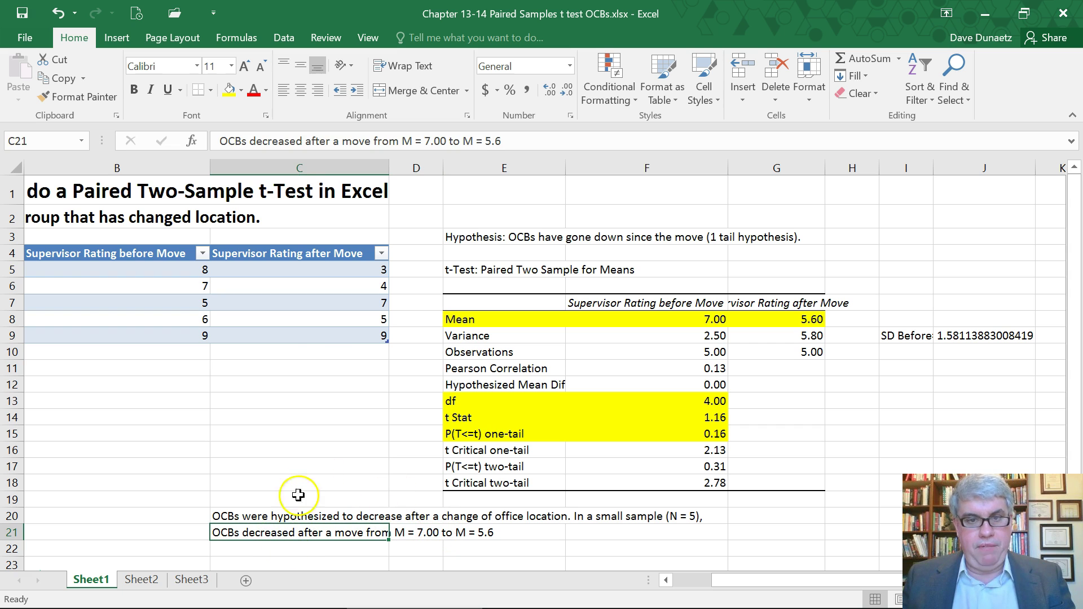
{"action": "left_click", "coordinate": [447, 145]}
{"action": "left_click", "coordinate": [446, 145]}
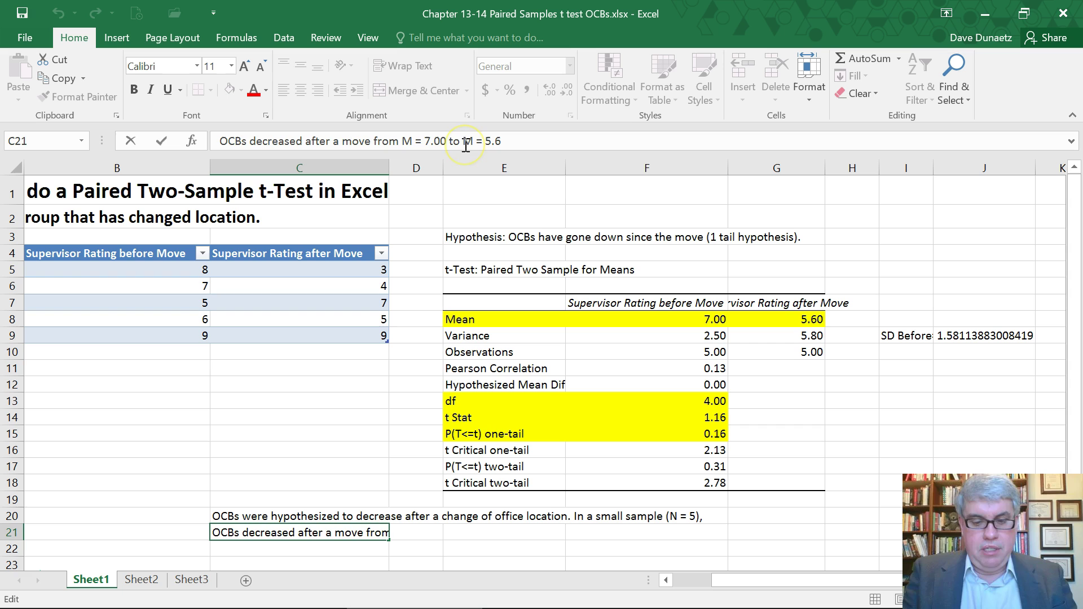
{"action": "type", "text": "(SD "}
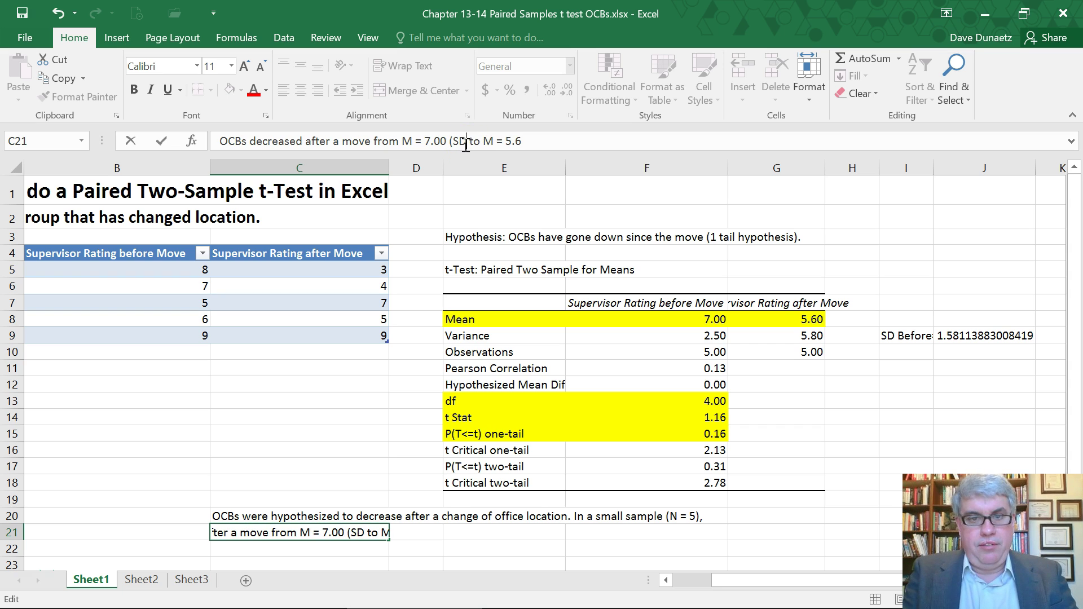
{"action": "type", "text": "= 1.58"}
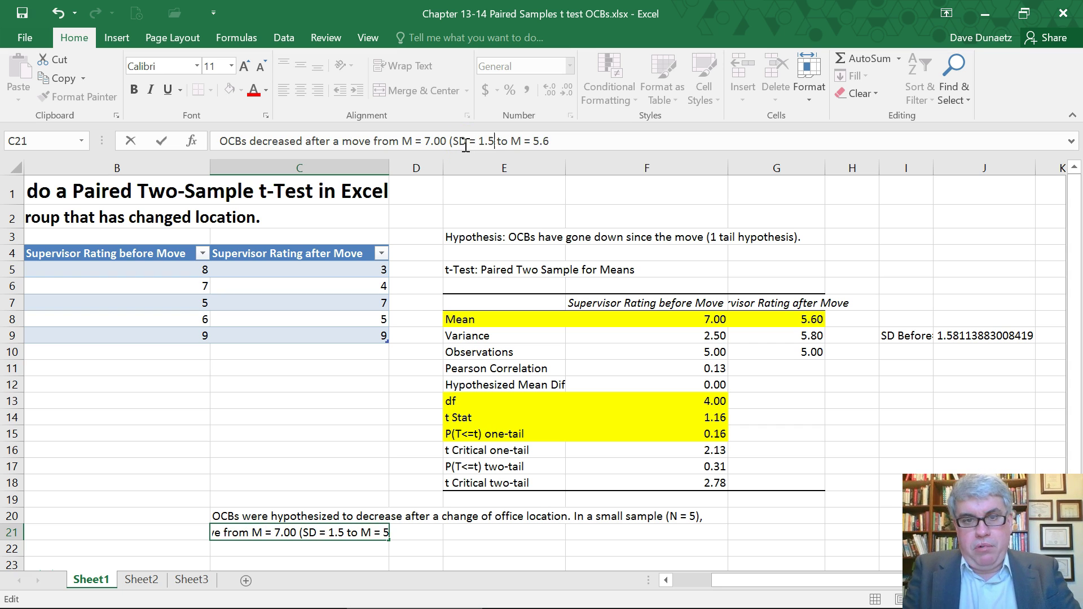
{"action": "type", "text": ")"}
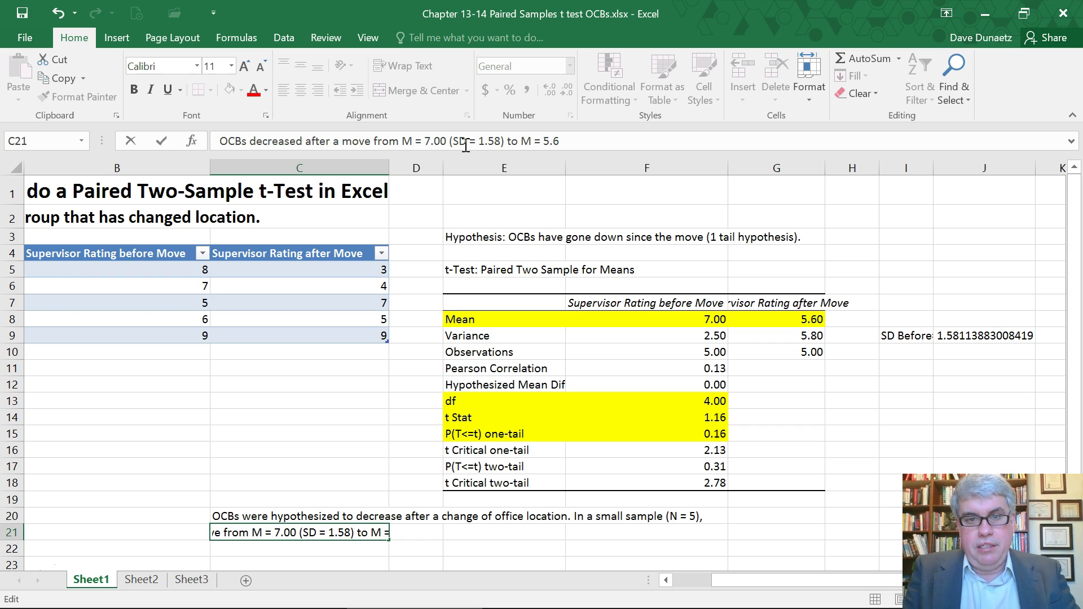
Label I10 'SD After:' and enter =G9^.5 in J10, giving 2.41.
{"action": "left_click", "coordinate": [900, 350]}
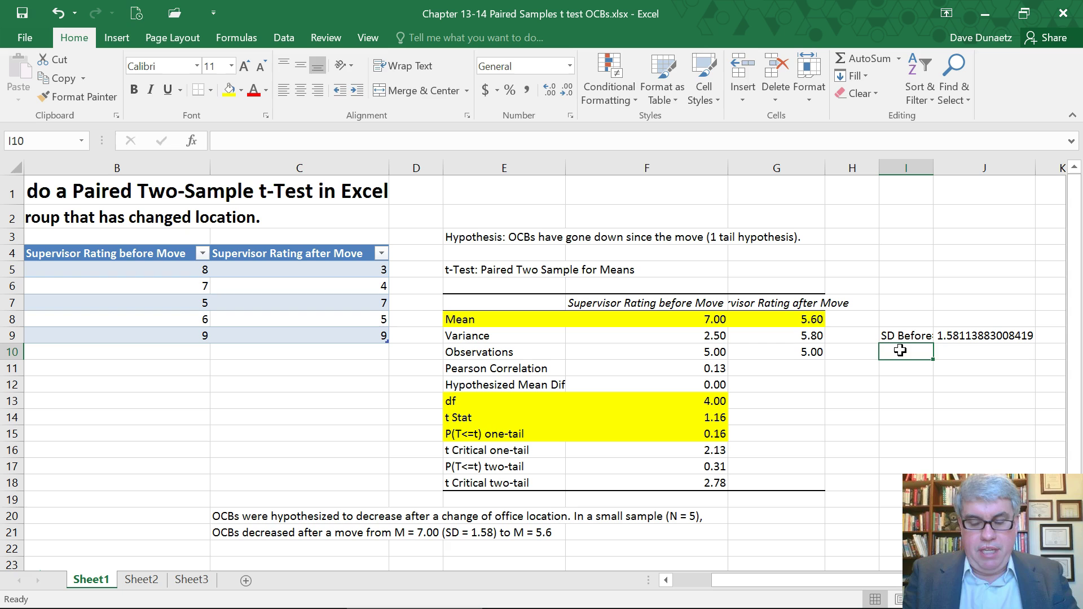
{"action": "type", "text": "SD "}
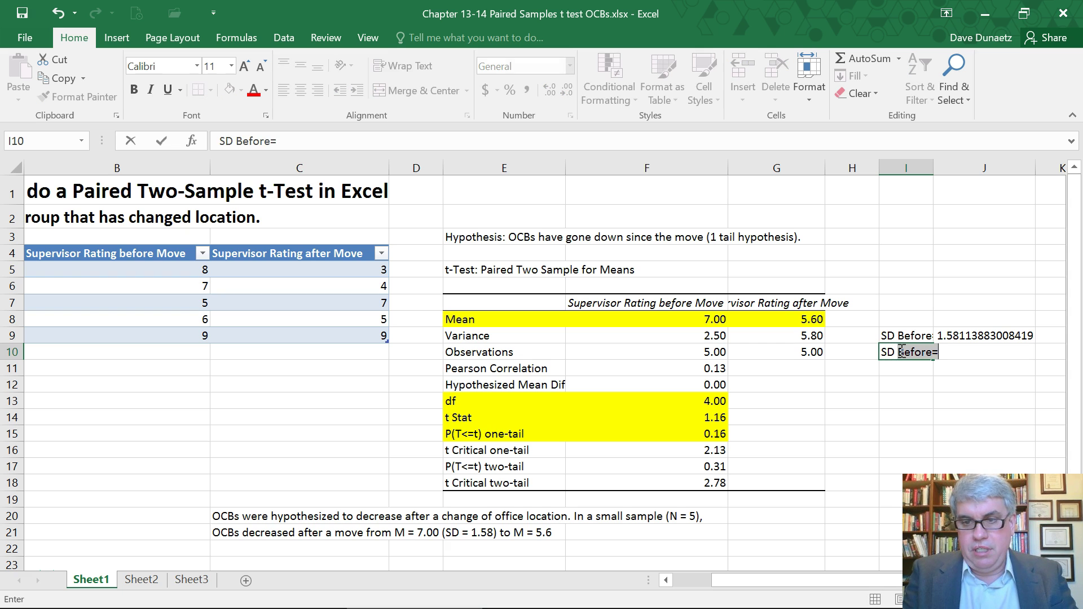
{"action": "type", "text": "AFter:"}
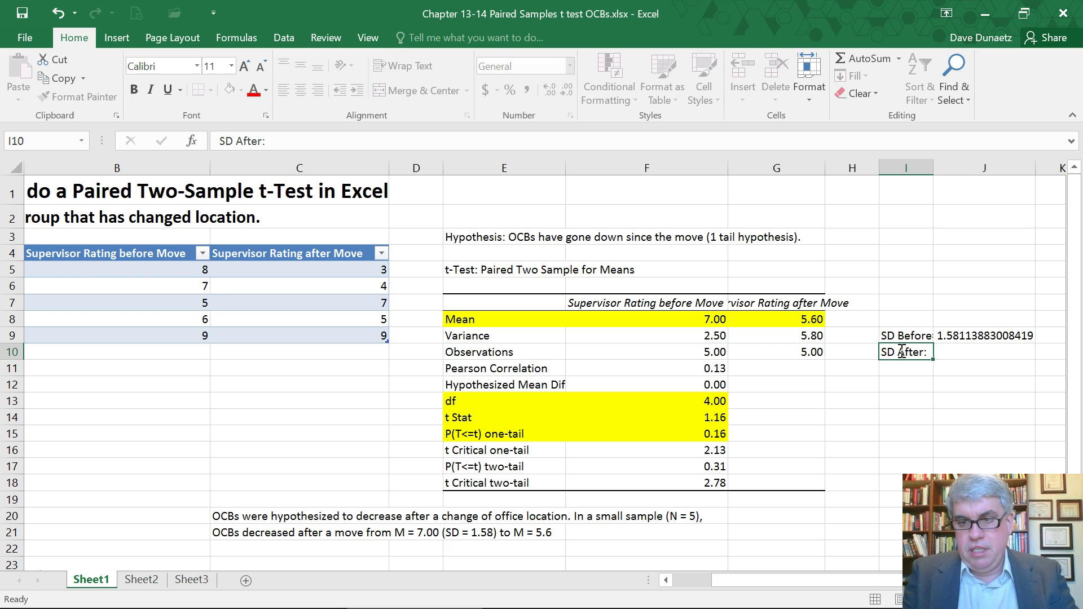
{"action": "key", "text": "Tab"}
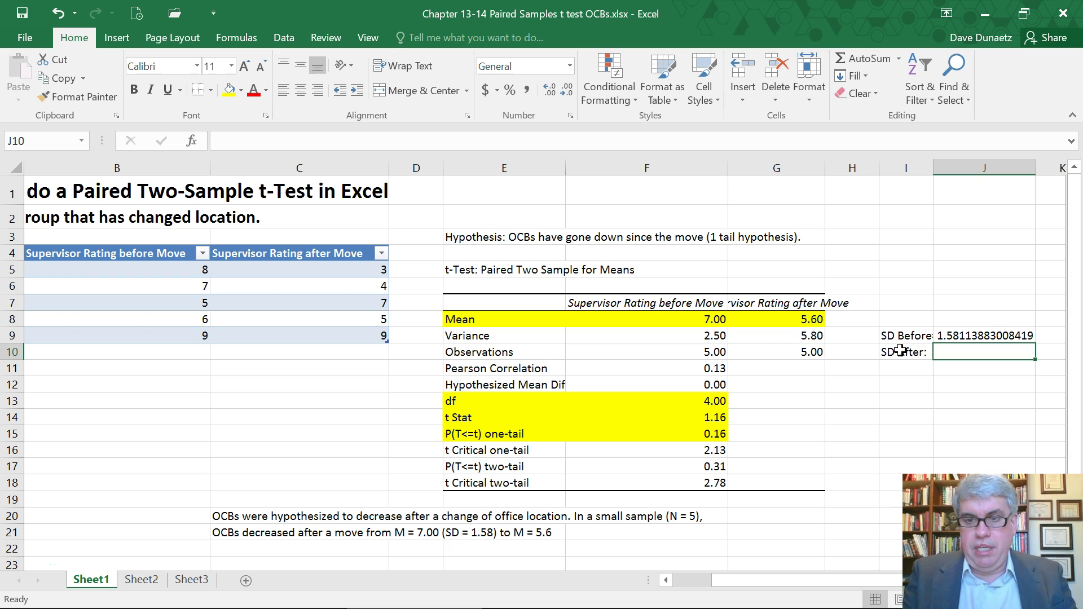
{"action": "left_click", "coordinate": [889, 349]}
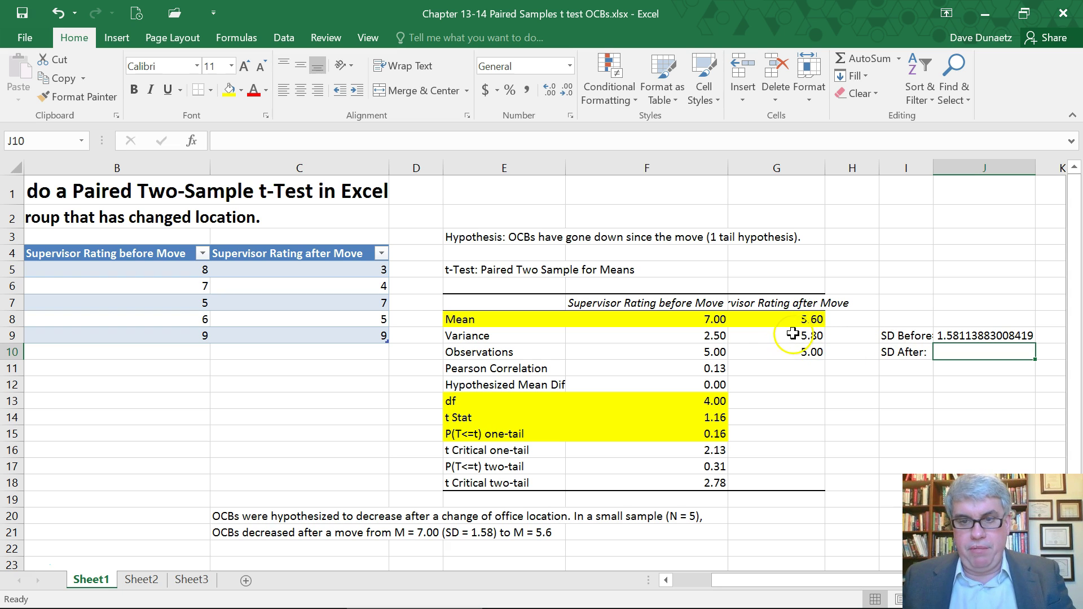
{"action": "left_click", "coordinate": [972, 351]}
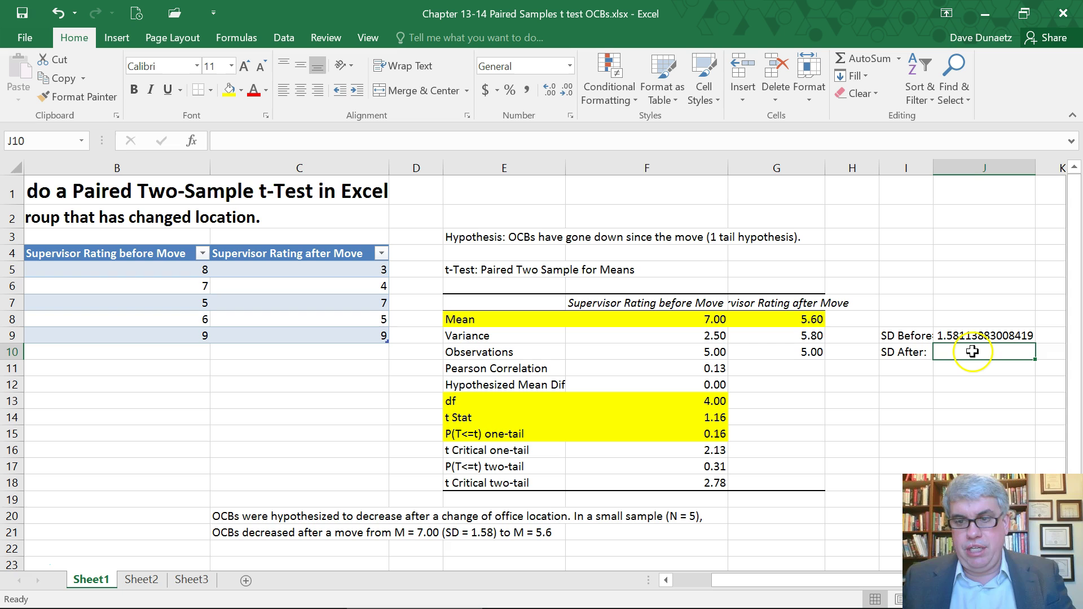
{"action": "type", "text": "="}
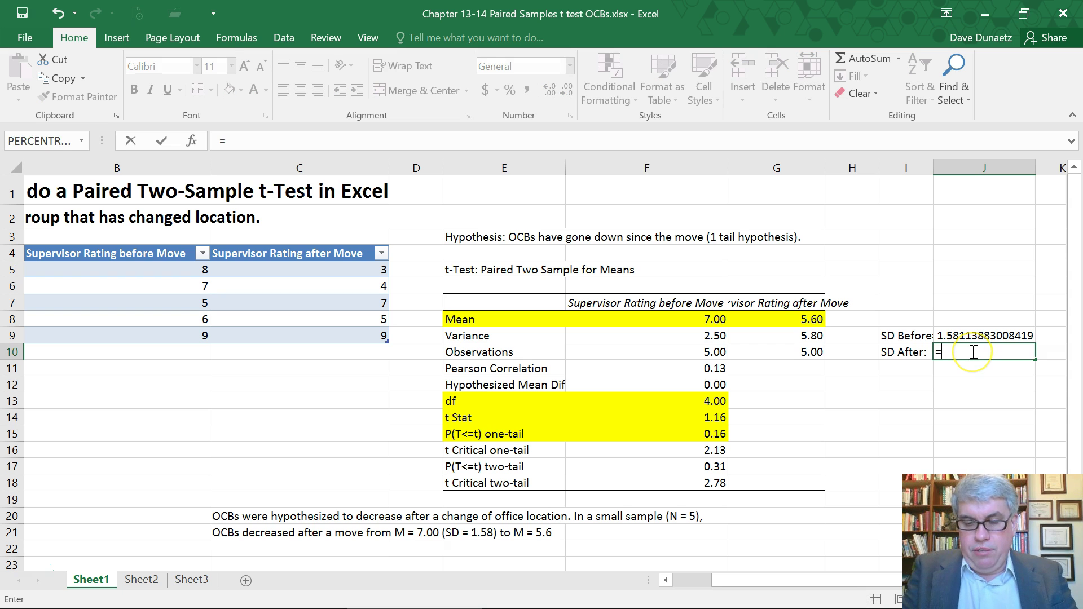
{"action": "type", "text": "g"}
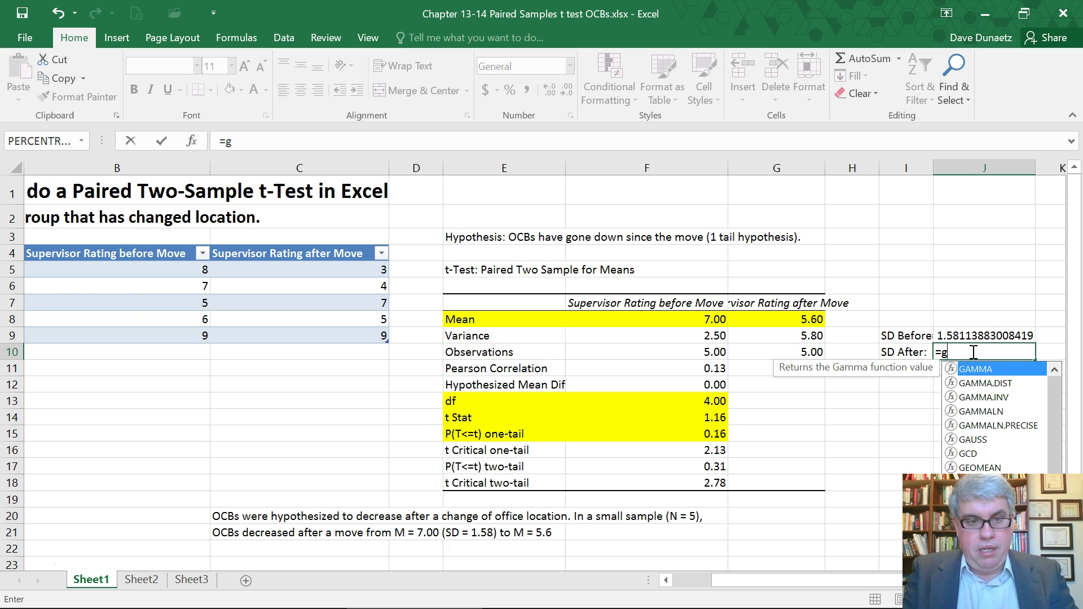
{"action": "type", "text": "9"}
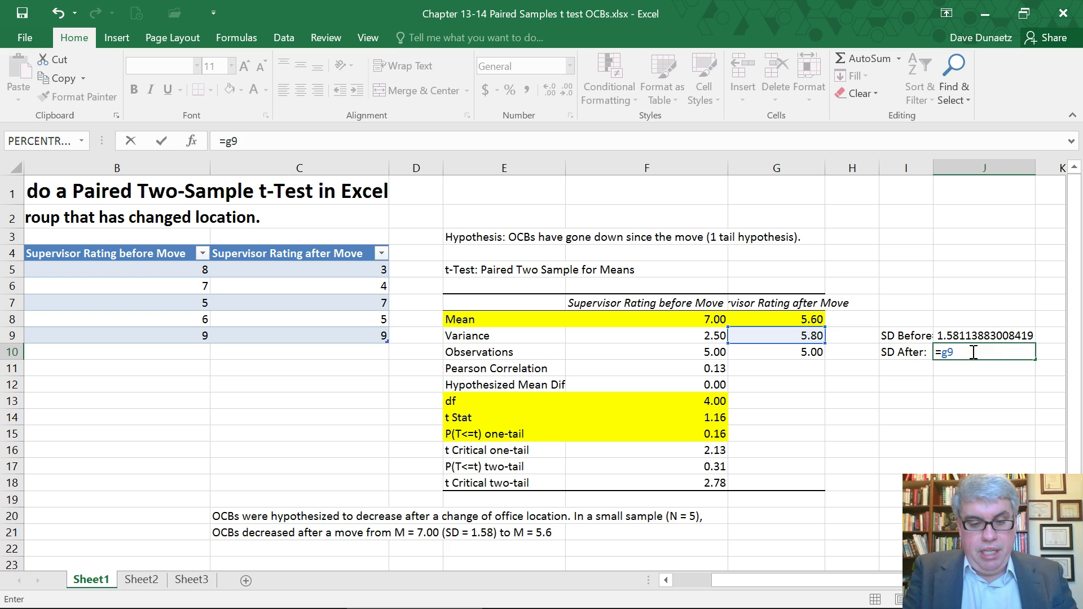
{"action": "type", "text": "^.5"}
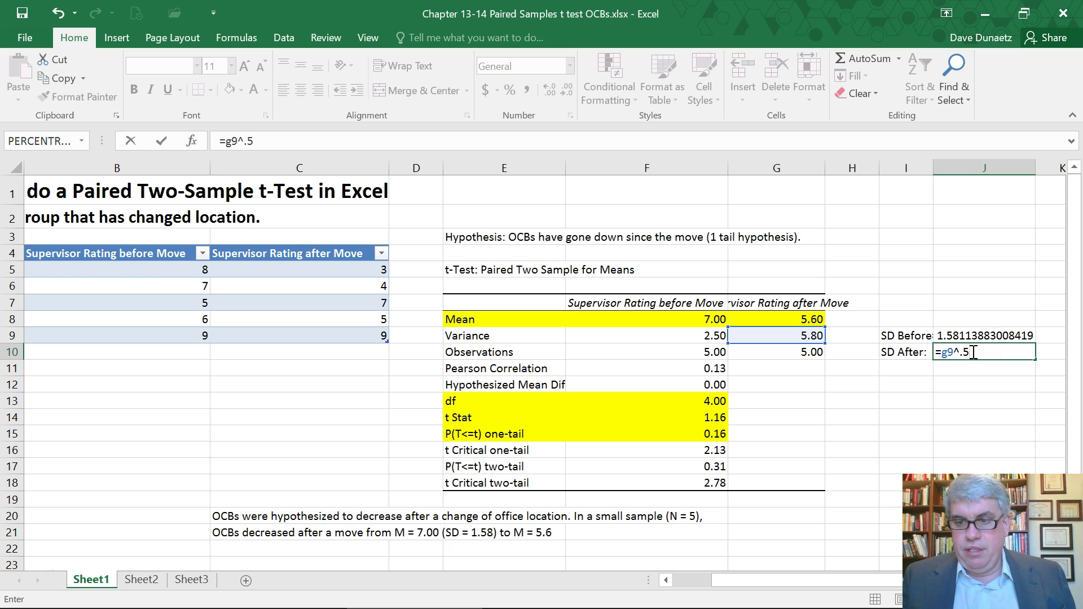
{"action": "key", "text": "Return"}
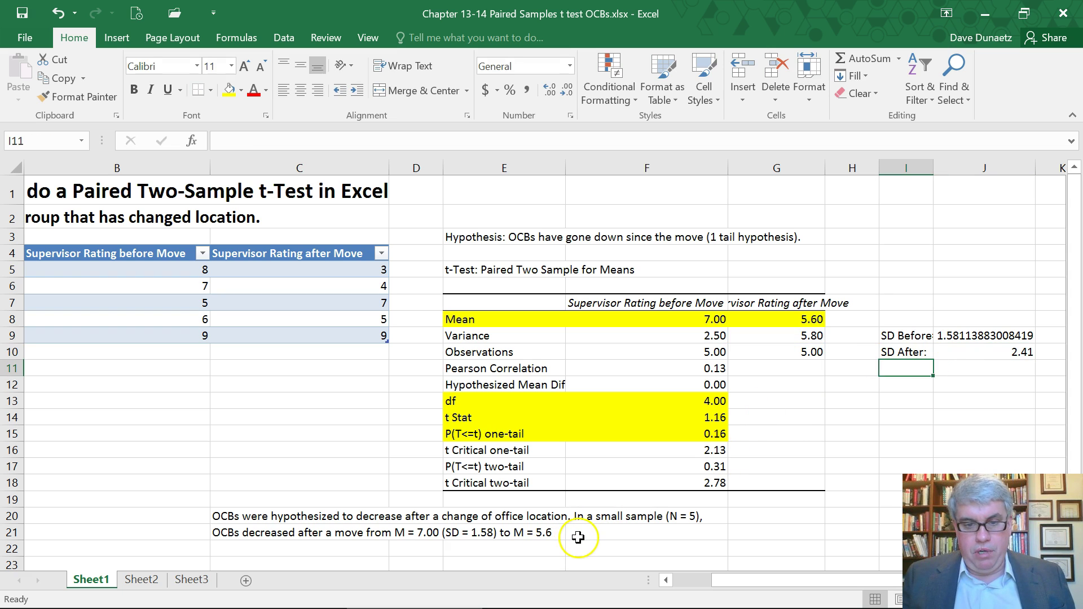
Append ' (SD = 2.41). However, this change was' to the write-up sentence in C21.
{"action": "left_click", "coordinate": [533, 533]}
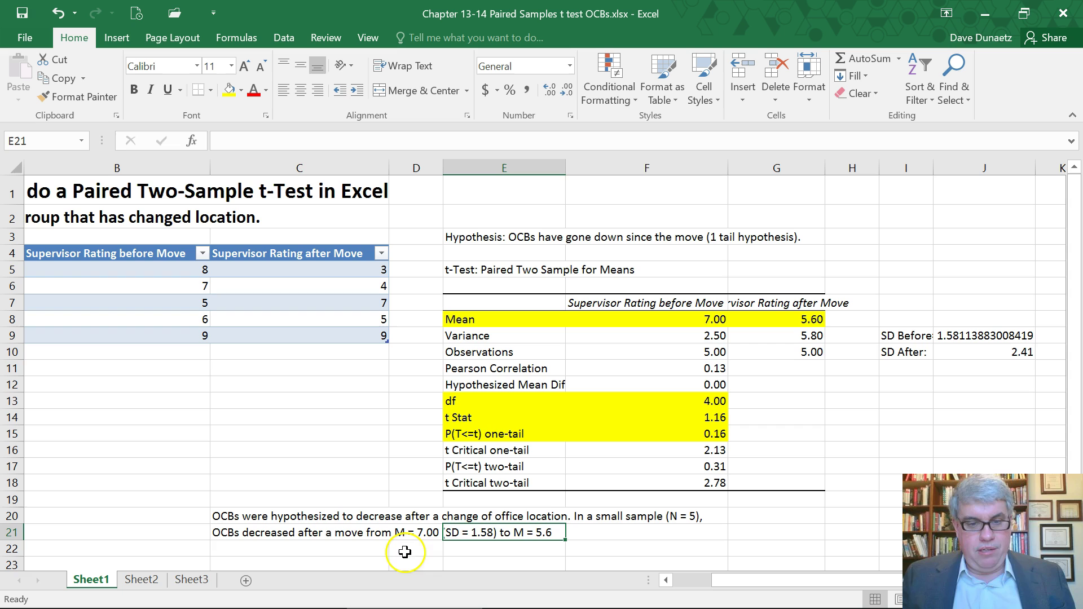
{"action": "left_click", "coordinate": [315, 533]}
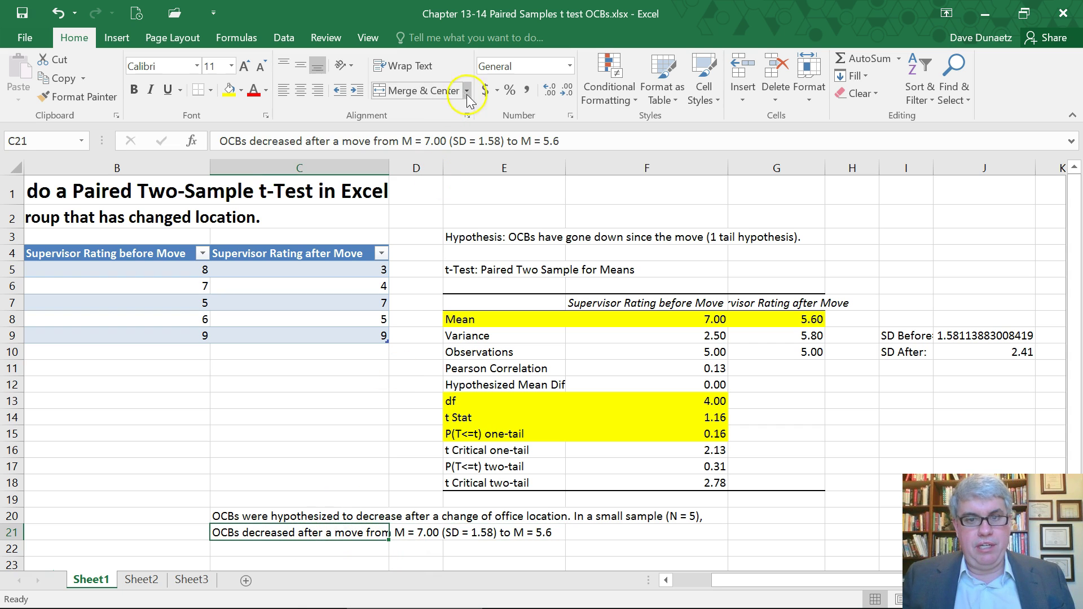
{"action": "left_click", "coordinate": [560, 141]}
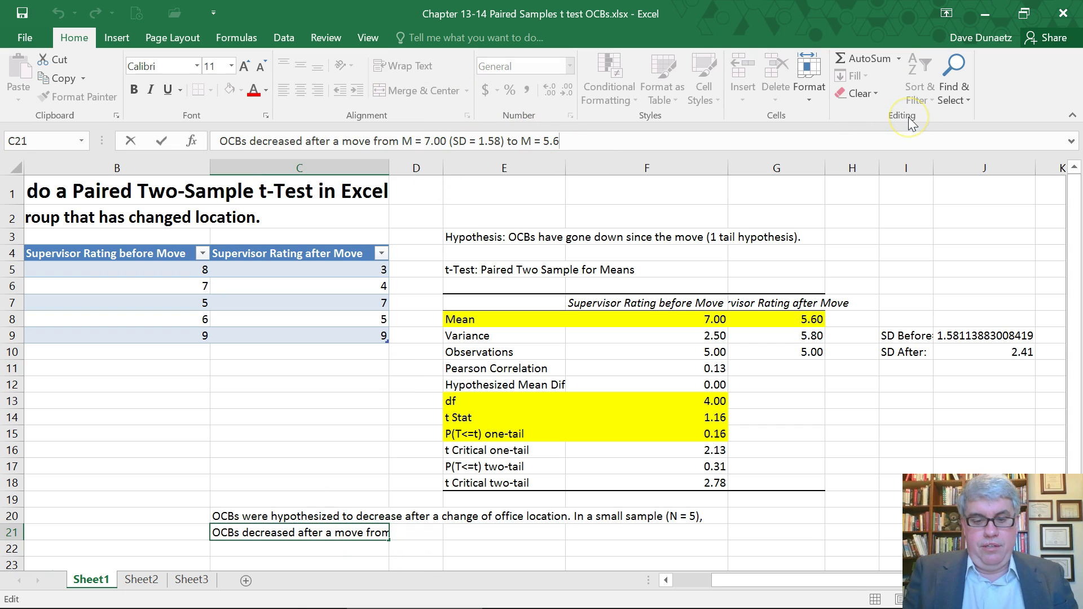
{"action": "type", "text": "(SD"}
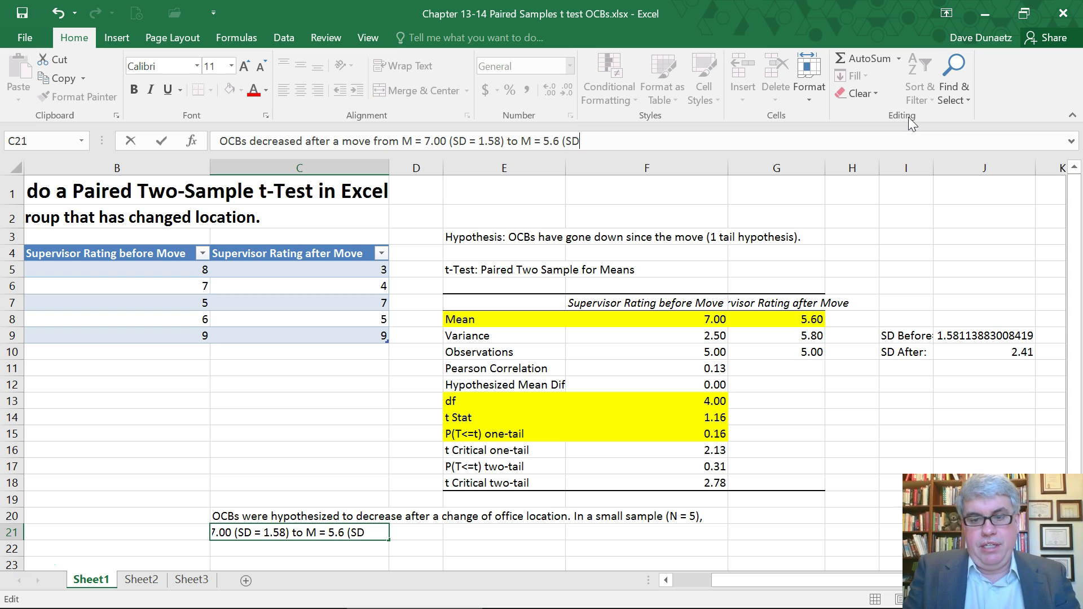
{"action": "type", "text": " = "}
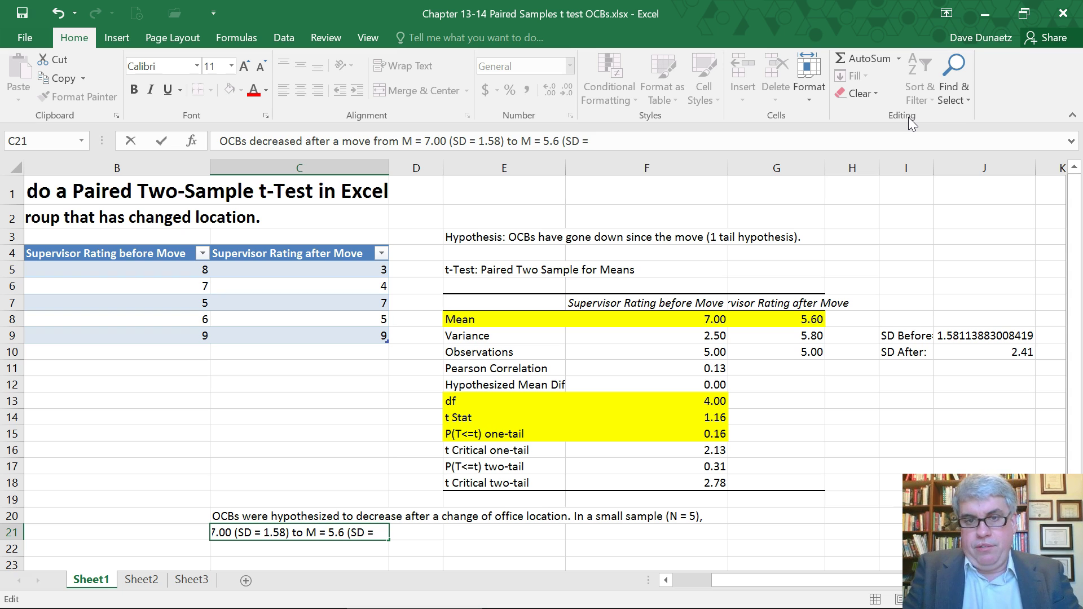
{"action": "type", "text": "2.41"}
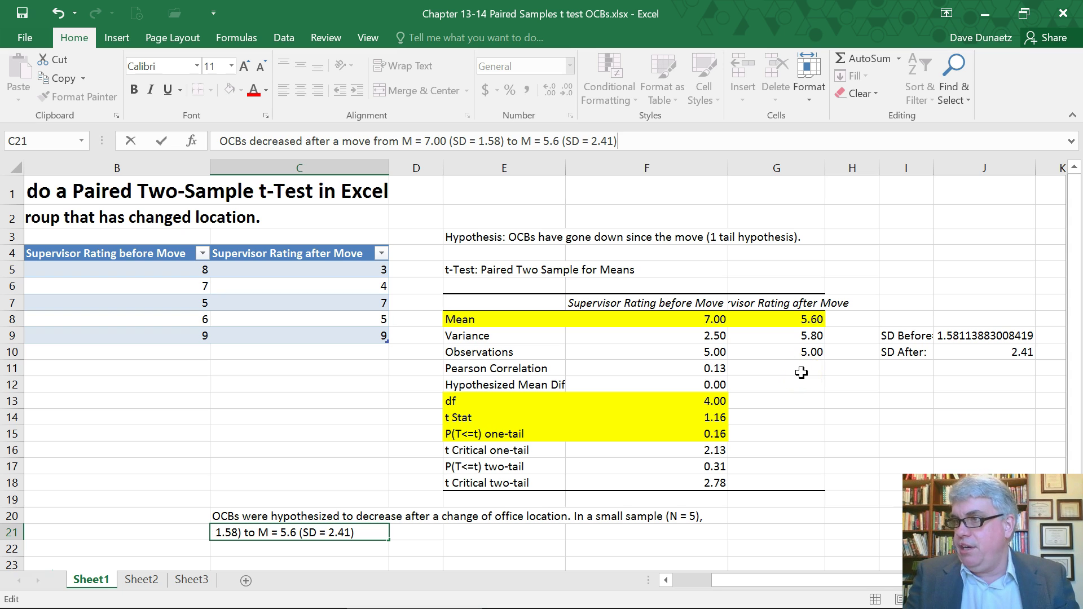
{"action": "type", "text": "Howev"}
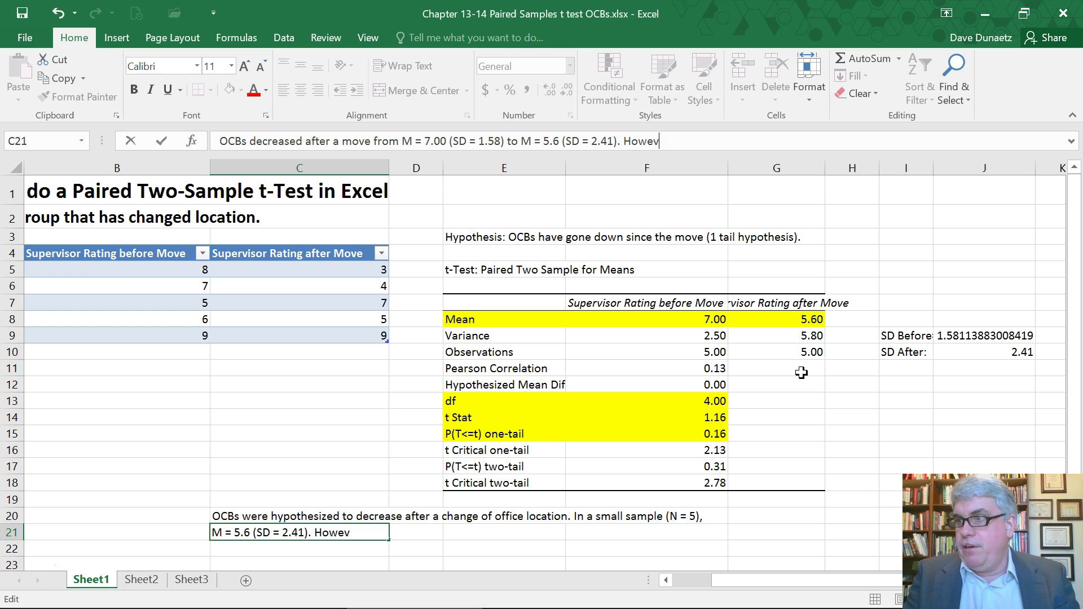
{"action": "type", "text": "er, this chang"}
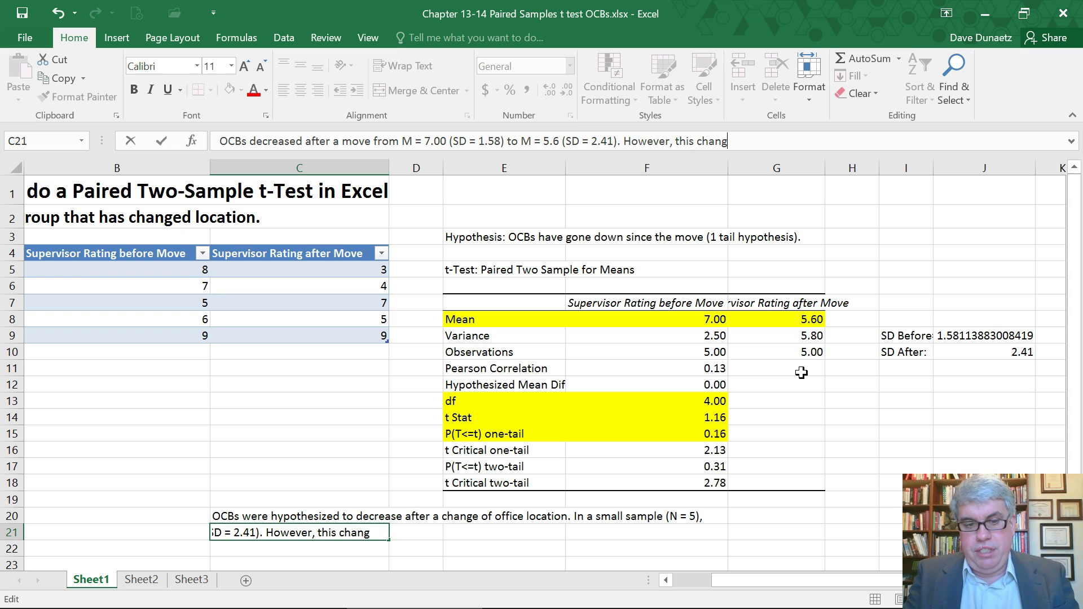
{"action": "type", "text": "e was"}
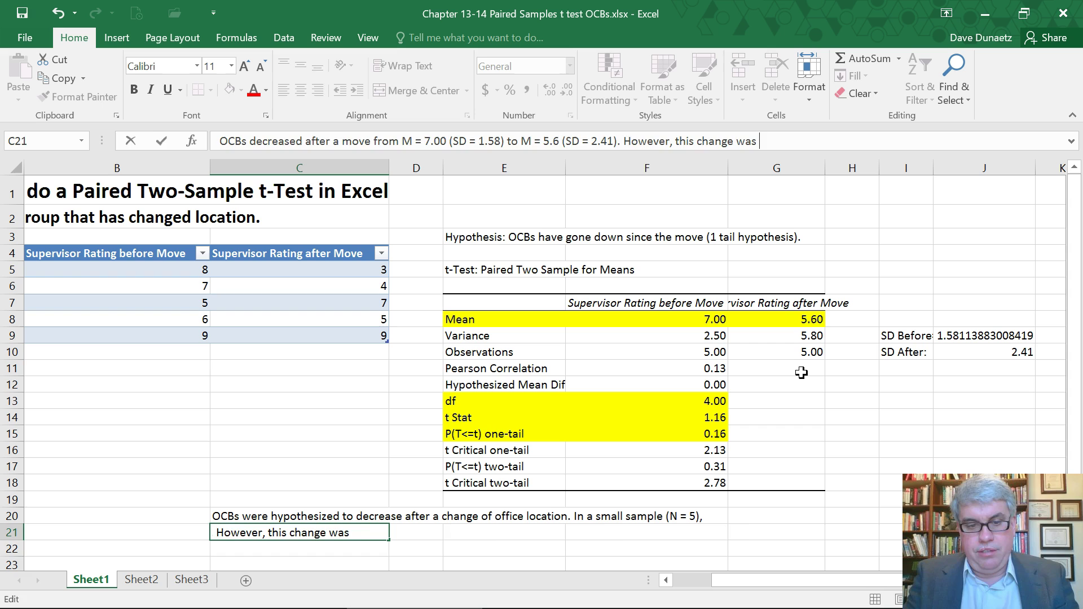
{"action": "key", "text": "Return"}
Enter 'not significant, t = 1.16' in C22, with only the t italicized.
{"action": "type", "text": "not s"}
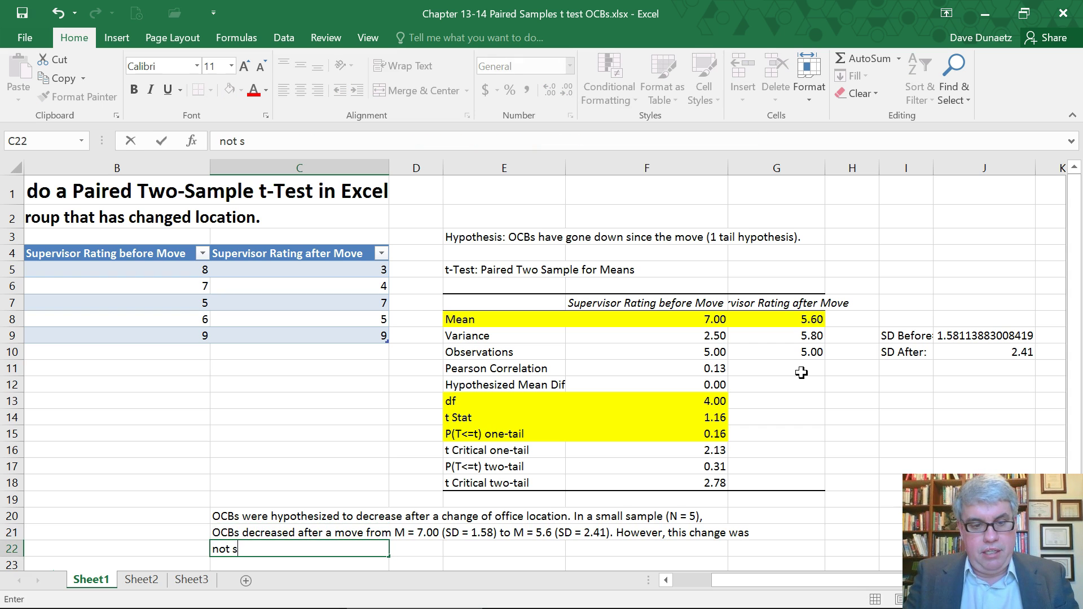
{"action": "type", "text": "ignificant,"}
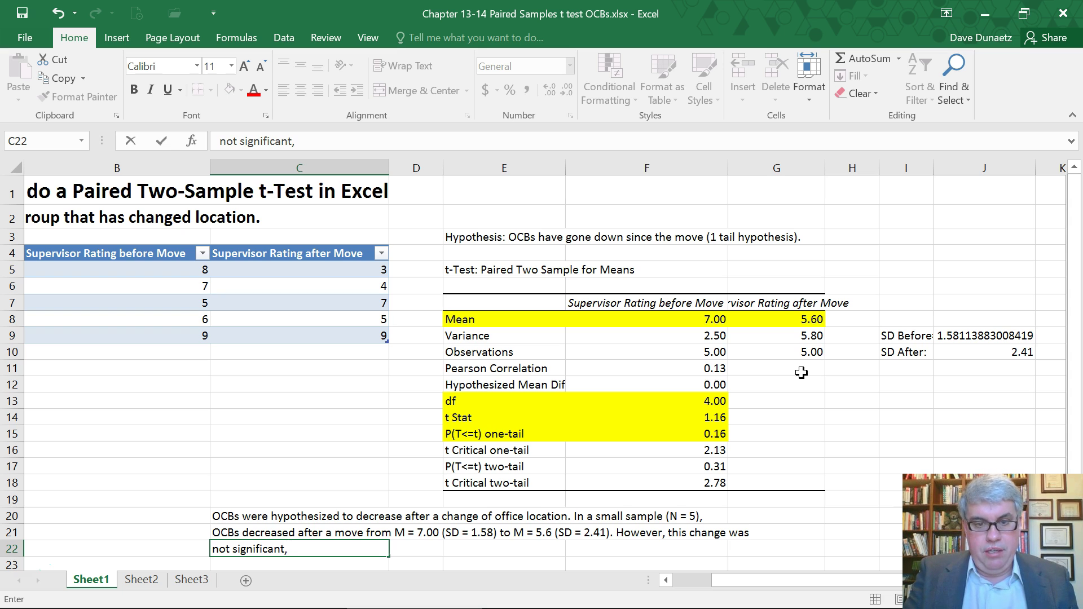
{"action": "key", "text": "ctrl+i"}
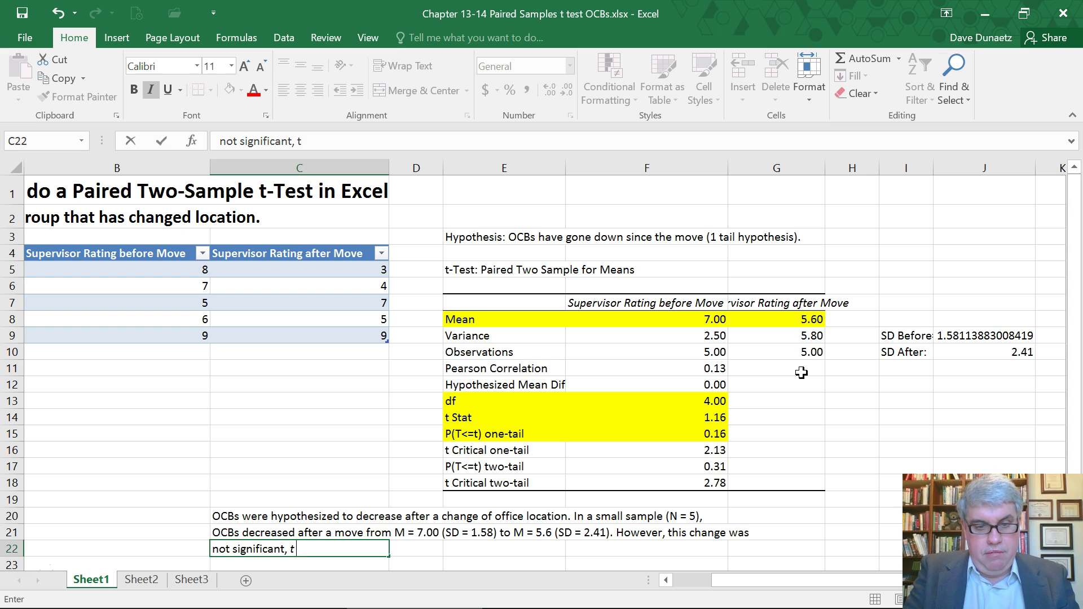
{"action": "key", "text": "ctrl+i"}
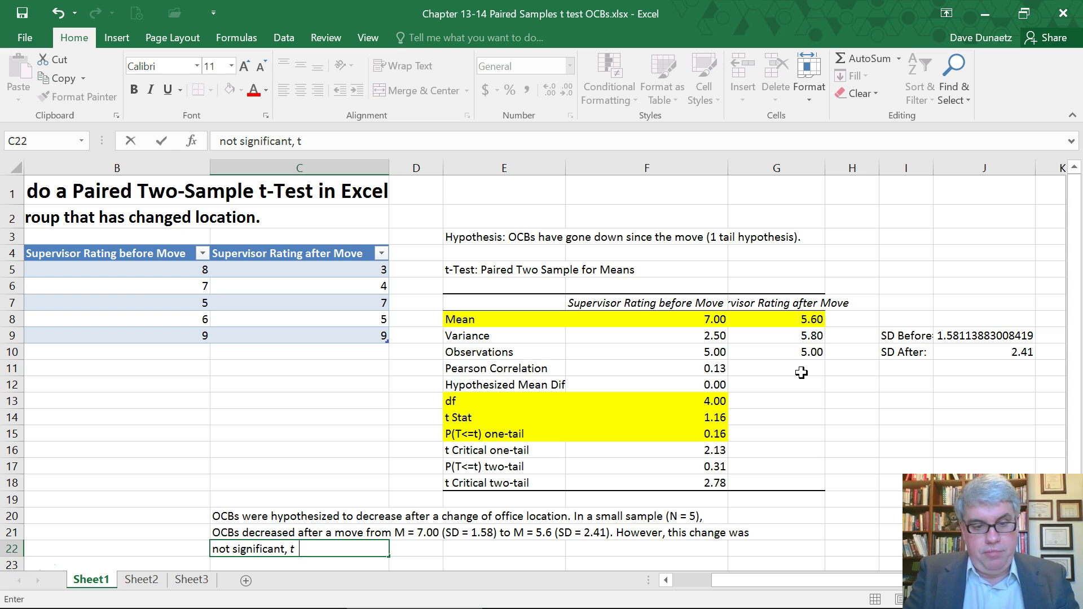
{"action": "type", "text": "="}
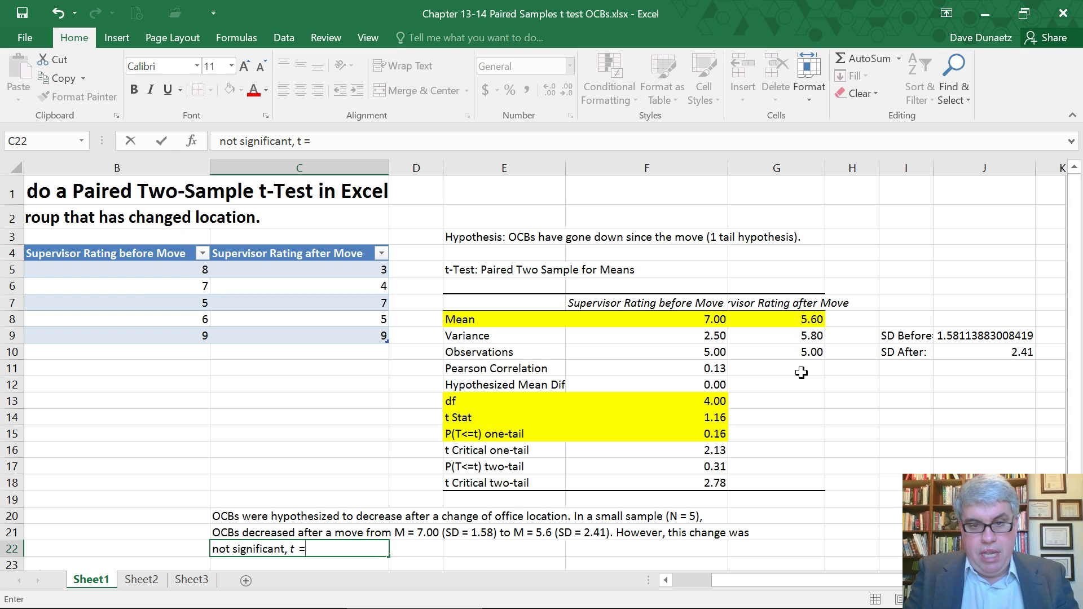
{"action": "type", "text": " 1"}
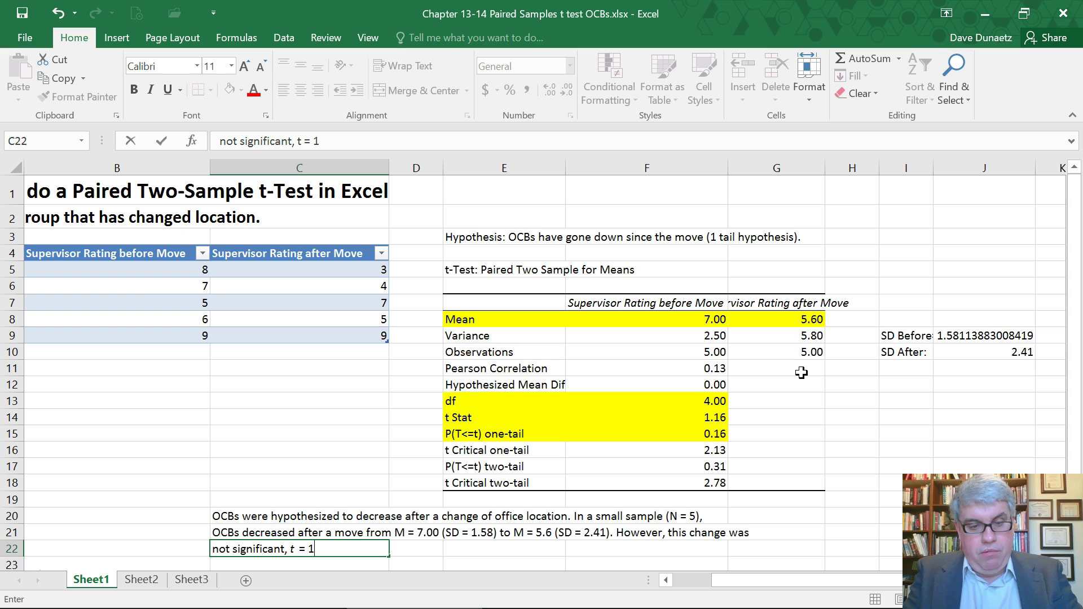
{"action": "type", "text": ".16"}
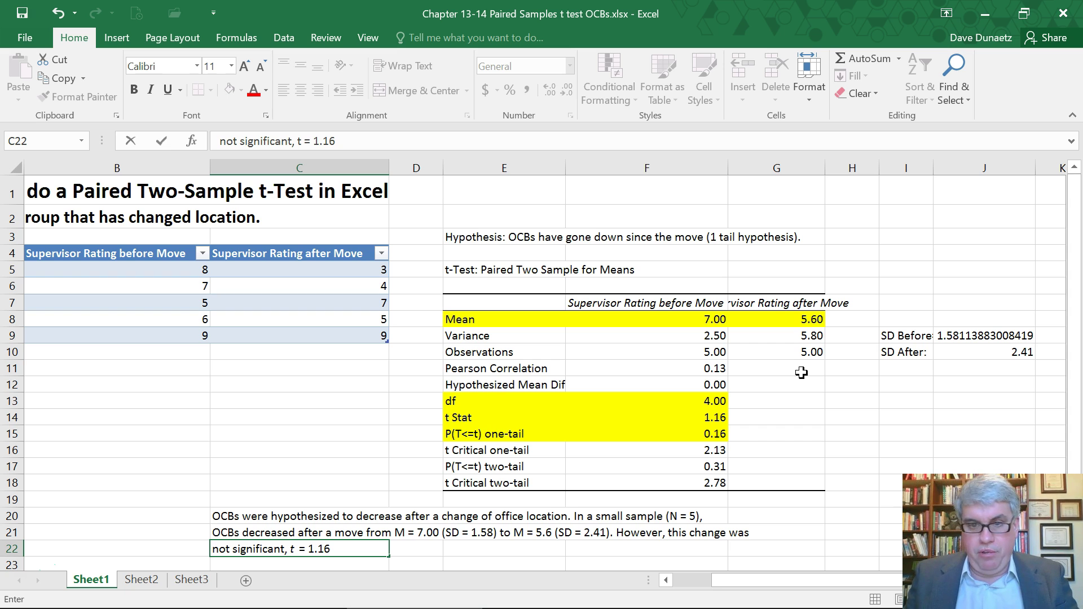
{"action": "key", "text": "Left"}
{"action": "key", "text": "Left"}
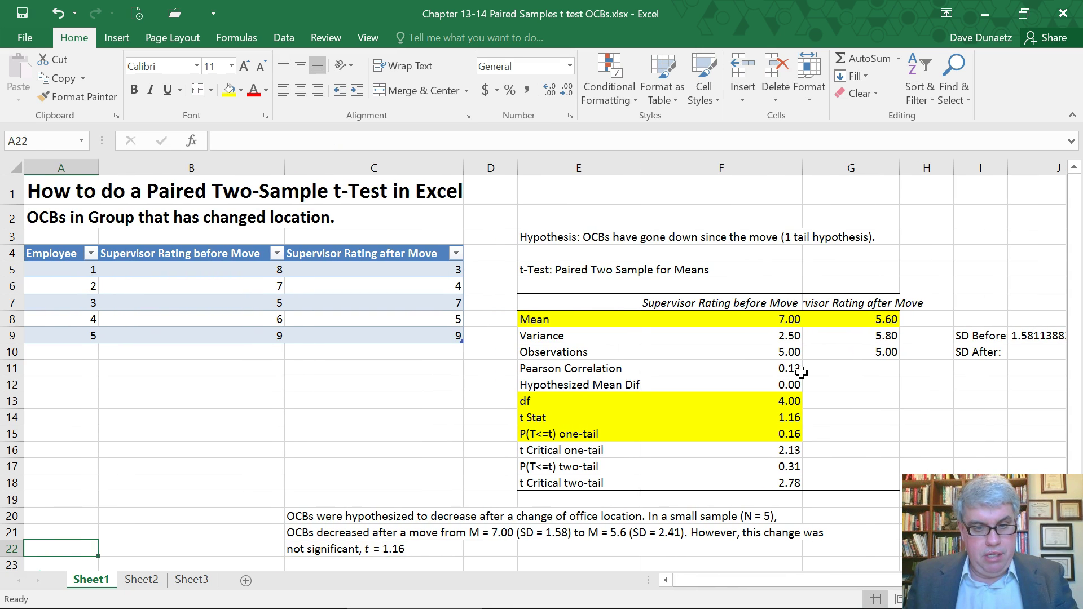
Insert the degrees of freedom '(4)' in upright text right after the t in C22.
{"action": "left_click", "coordinate": [314, 550]}
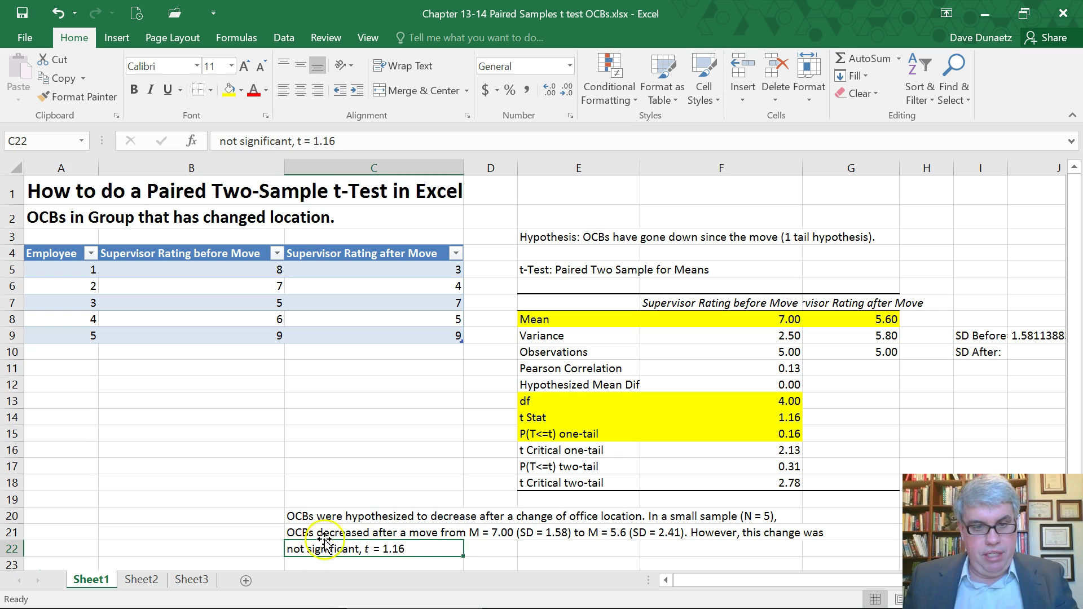
{"action": "left_click", "coordinate": [301, 142]}
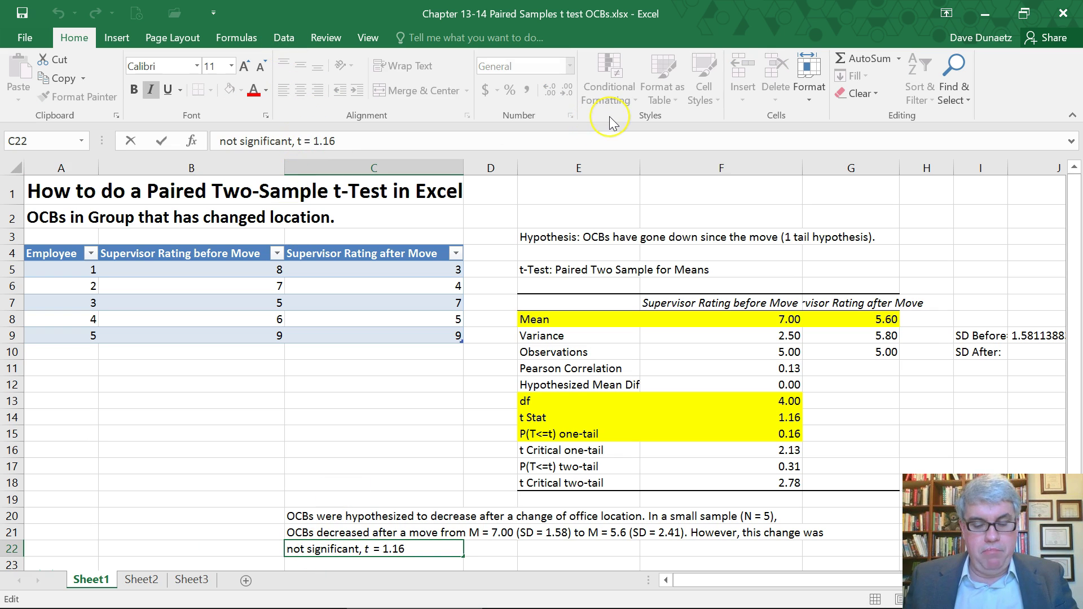
{"action": "type", "text": "("}
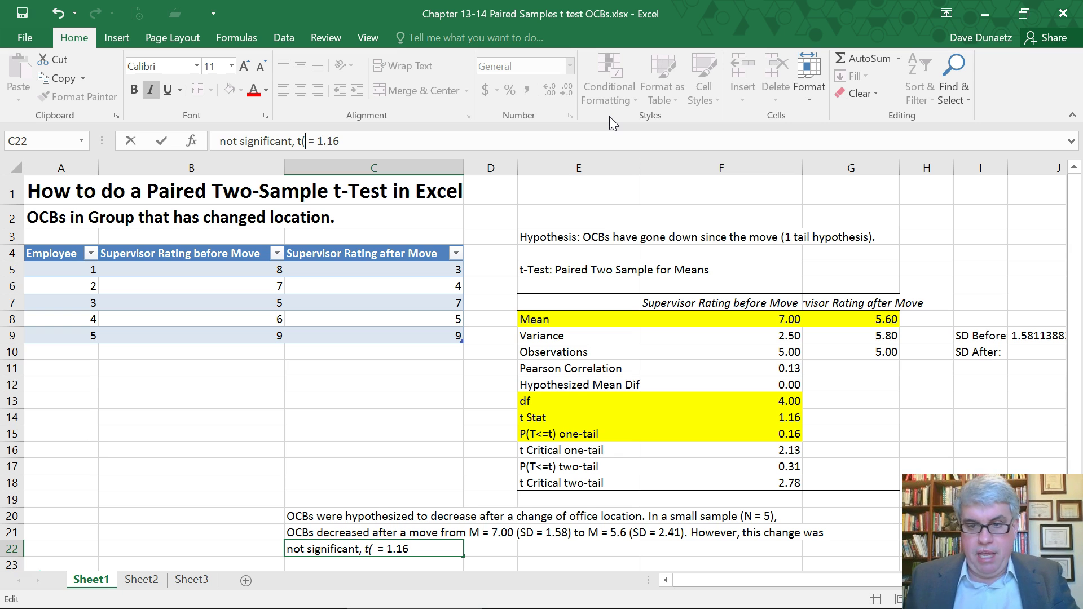
{"action": "type", "text": "4)"}
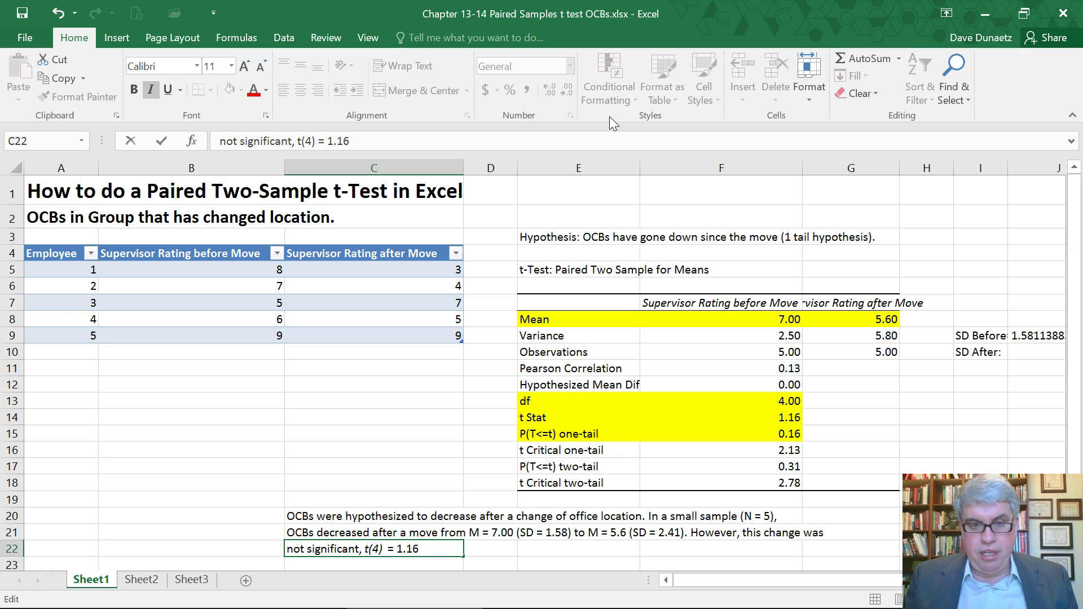
{"action": "key", "text": "shift+Left"}
{"action": "key", "text": "shift+Left"}
{"action": "key", "text": "shift+Left"}
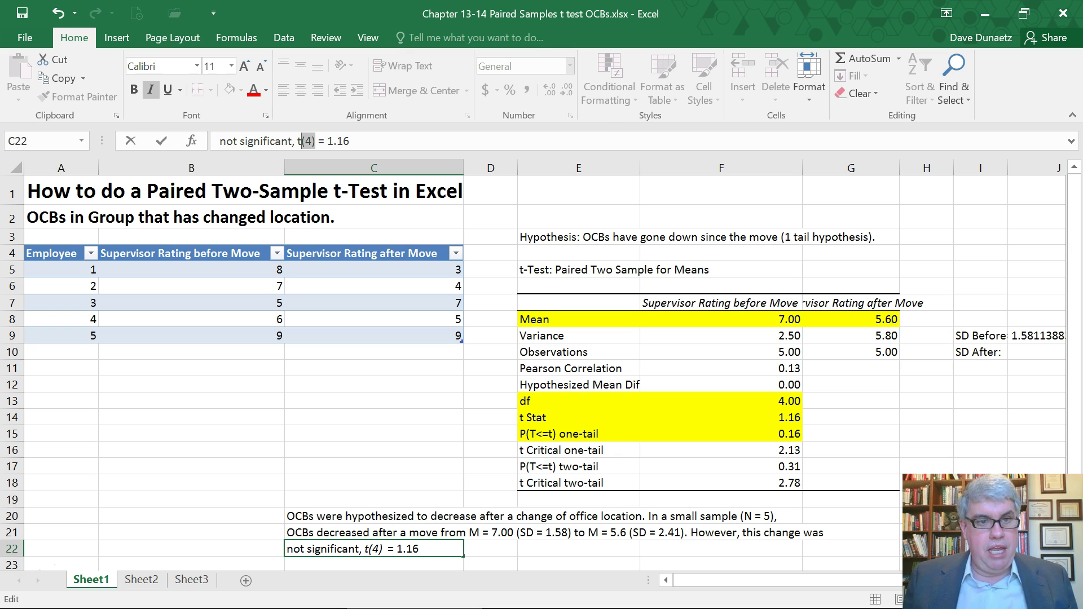
{"action": "left_click", "coordinate": [150, 89]}
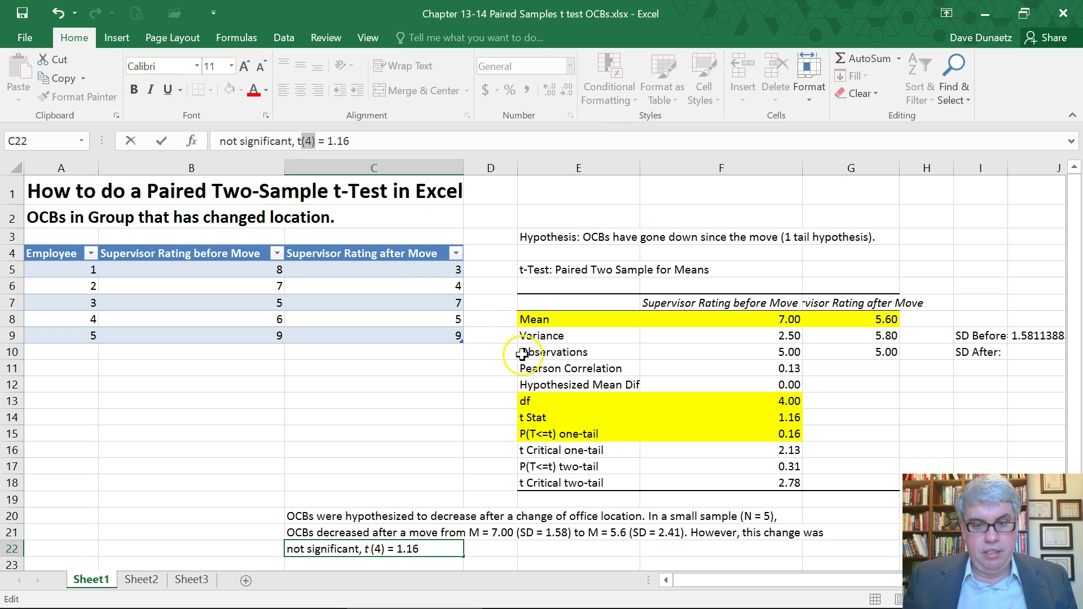
Add ', p = .16.' to the end of C22 with the p in italics.
{"action": "left_click", "coordinate": [401, 142]}
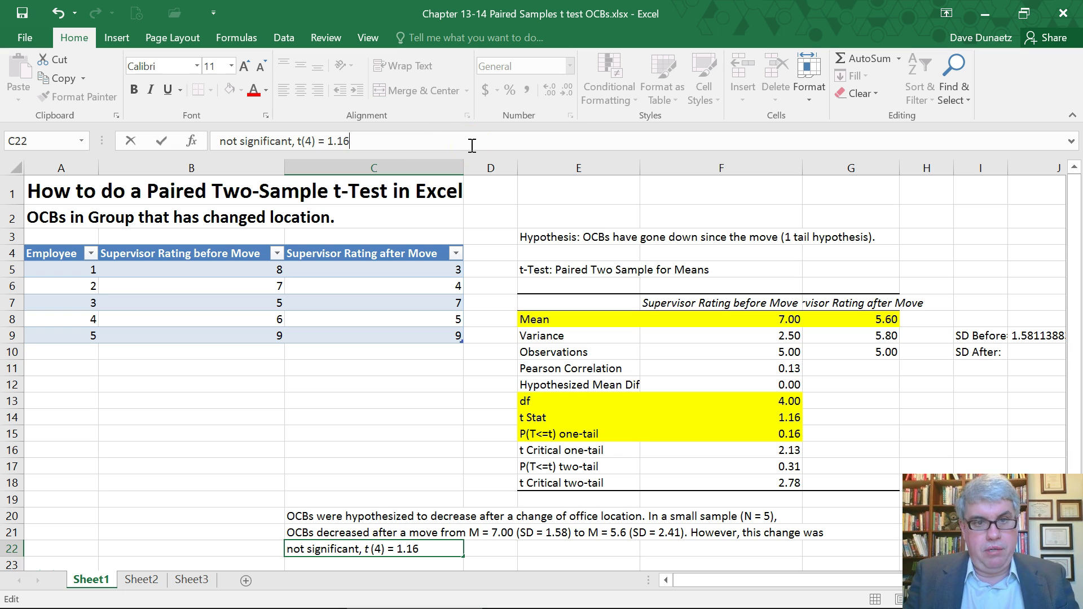
{"action": "type", "text": ", p"}
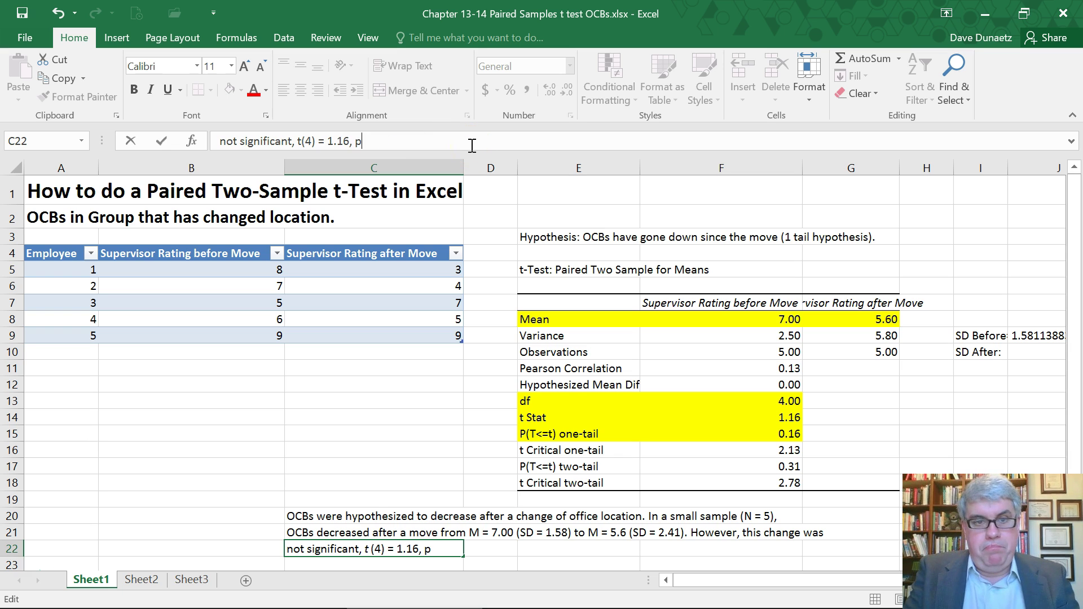
{"action": "key", "text": "BackSpace"}
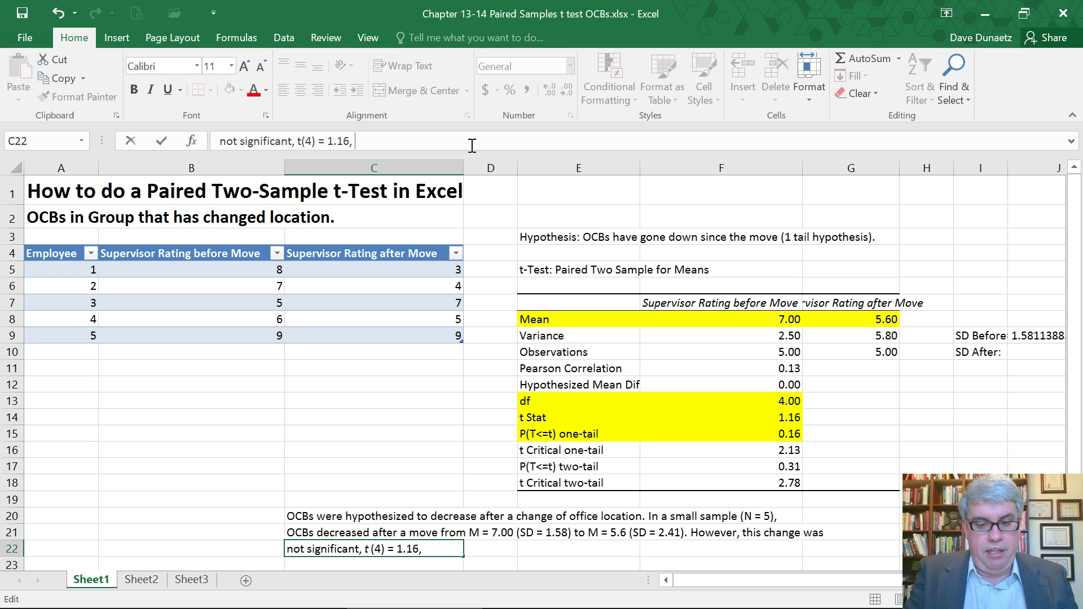
{"action": "key", "text": "ctrl+i"}
{"action": "type", "text": "p"}
{"action": "key", "text": "ctrl+i"}
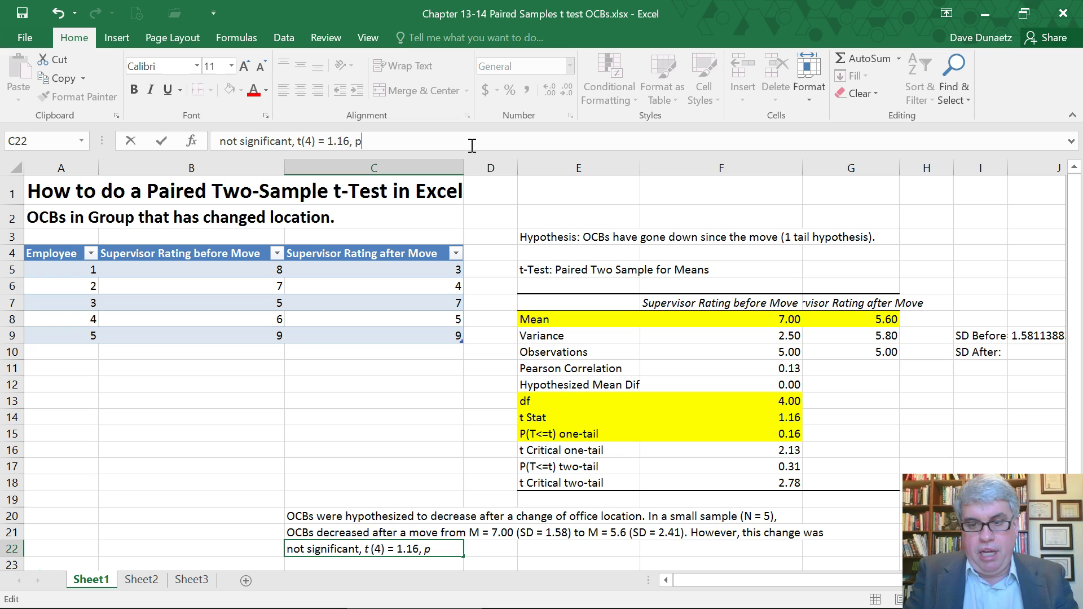
{"action": "type", "text": "="}
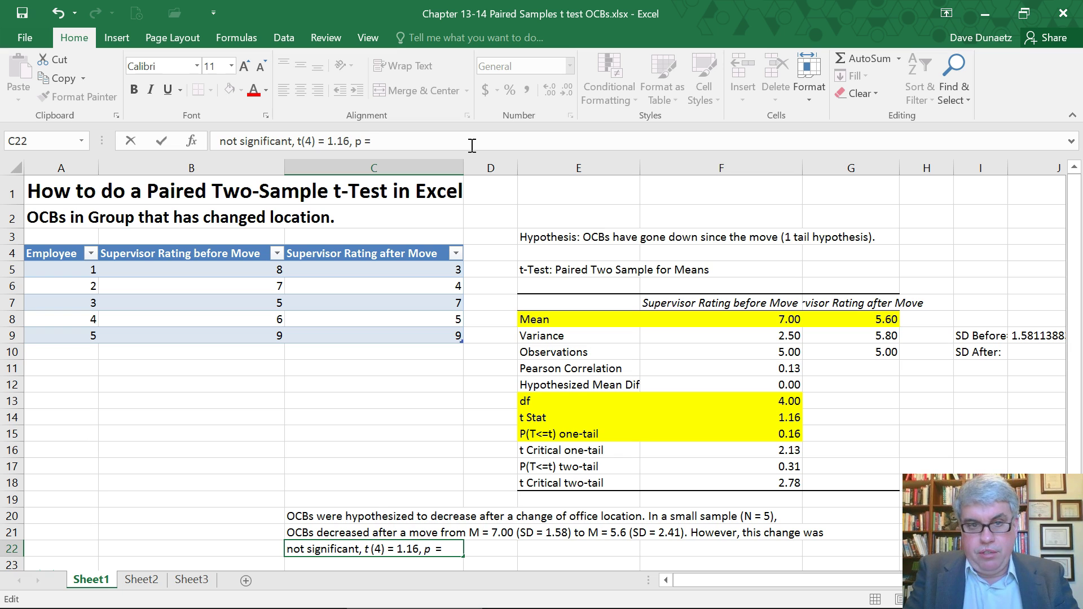
{"action": "type", "text": " .16"}
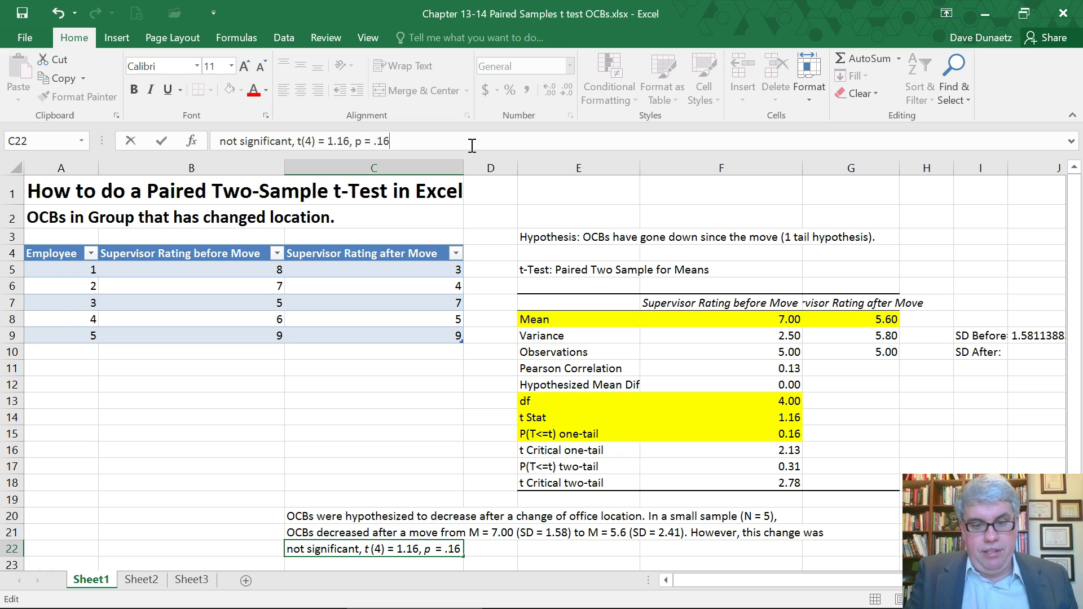
{"action": "type", "text": "."}
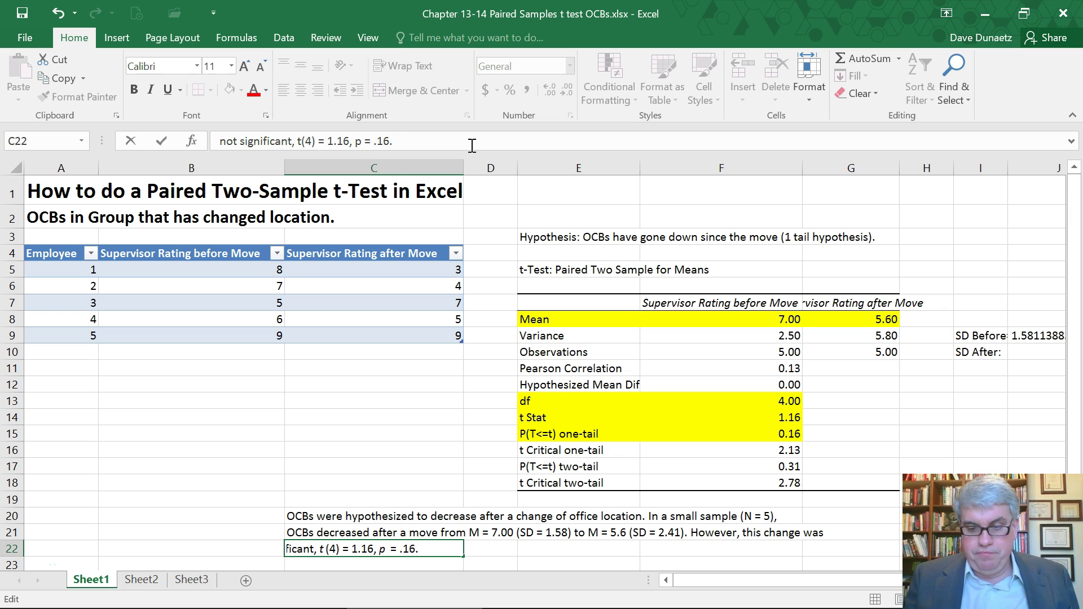
Commit the final C22 line 'not significant, t(4) = 1.16, p = .16.' and scroll back to the title.
{"action": "key", "text": "Return"}
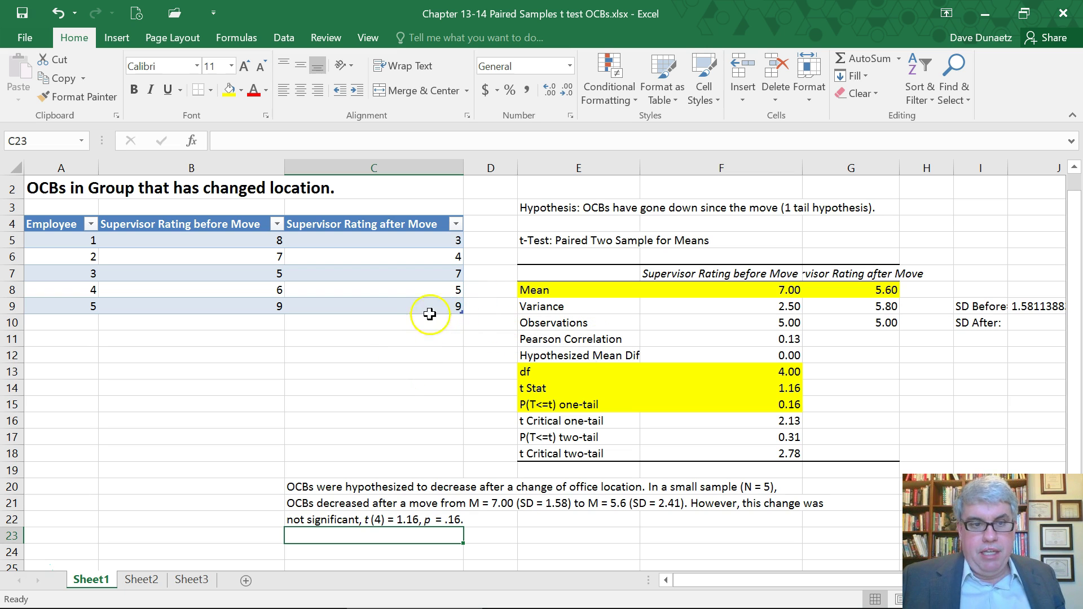
{"action": "scroll", "coordinate": [392, 337], "scroll_direction": "up", "scroll_amount": 1}
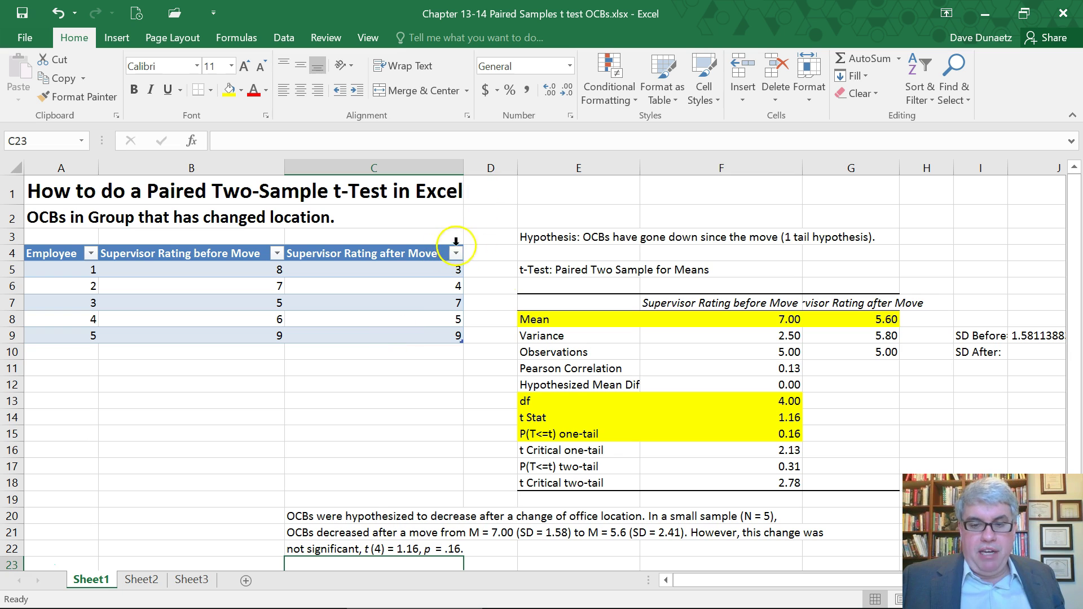